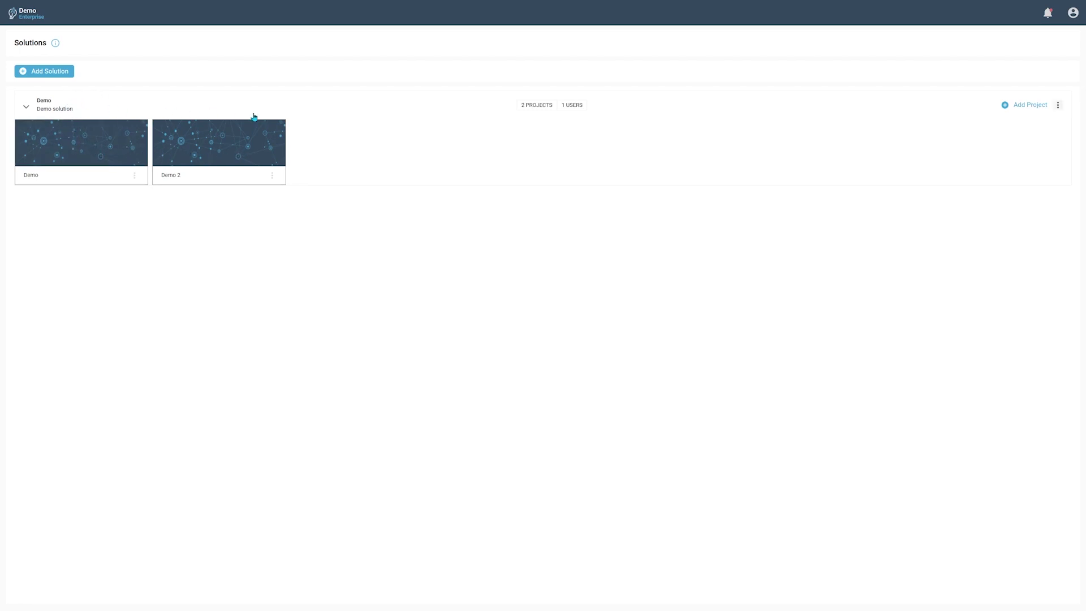
- Add a second user with the Modeler role to the Demo solution and save
triple_click(575, 109)
left_click(575, 107)
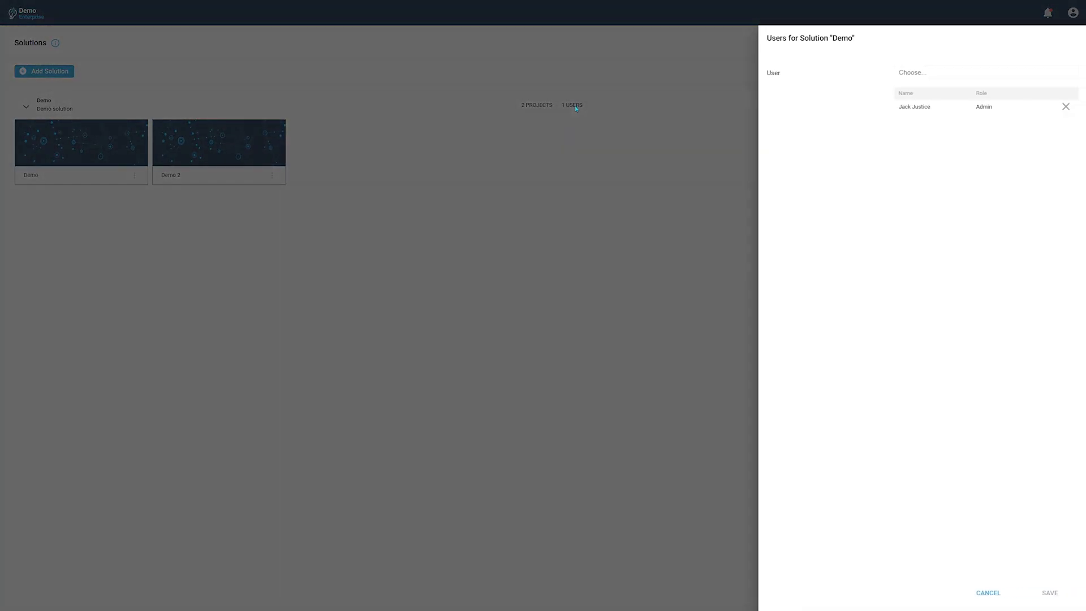
left_click(936, 73)
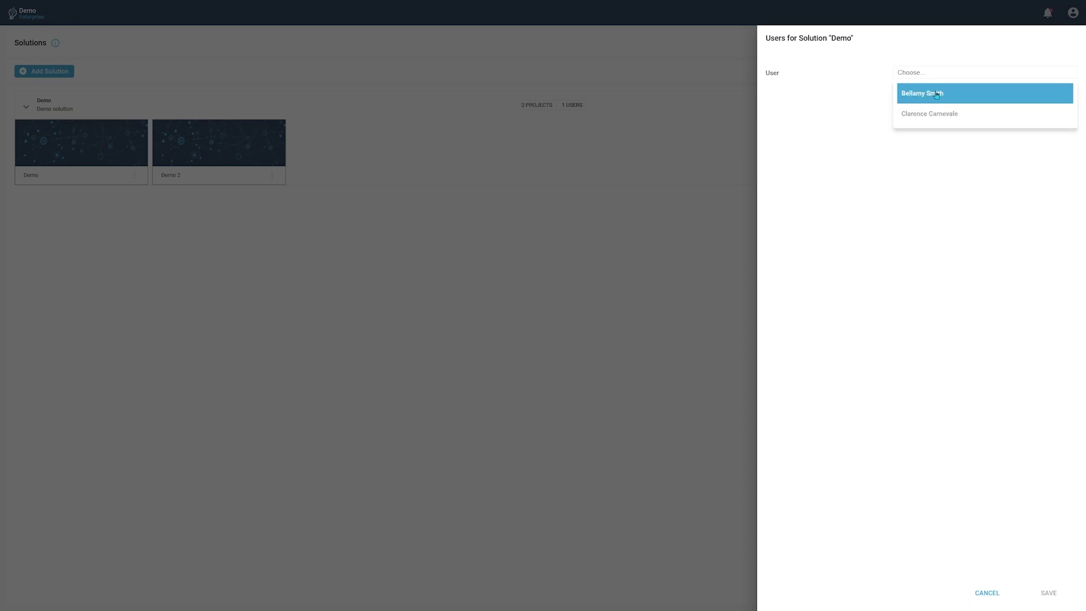
left_click(936, 95)
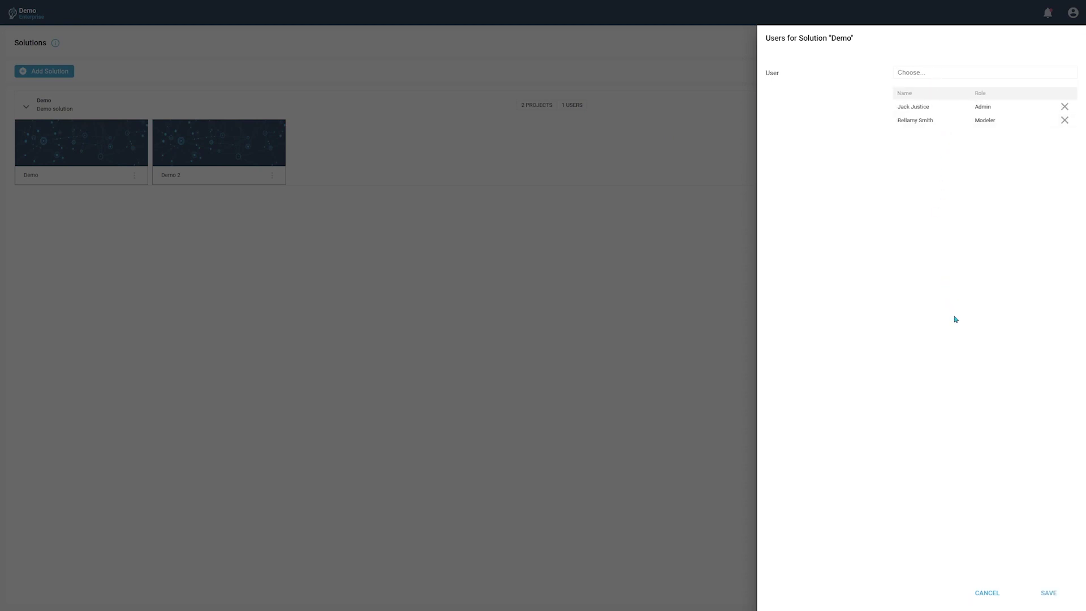
left_click(1046, 594)
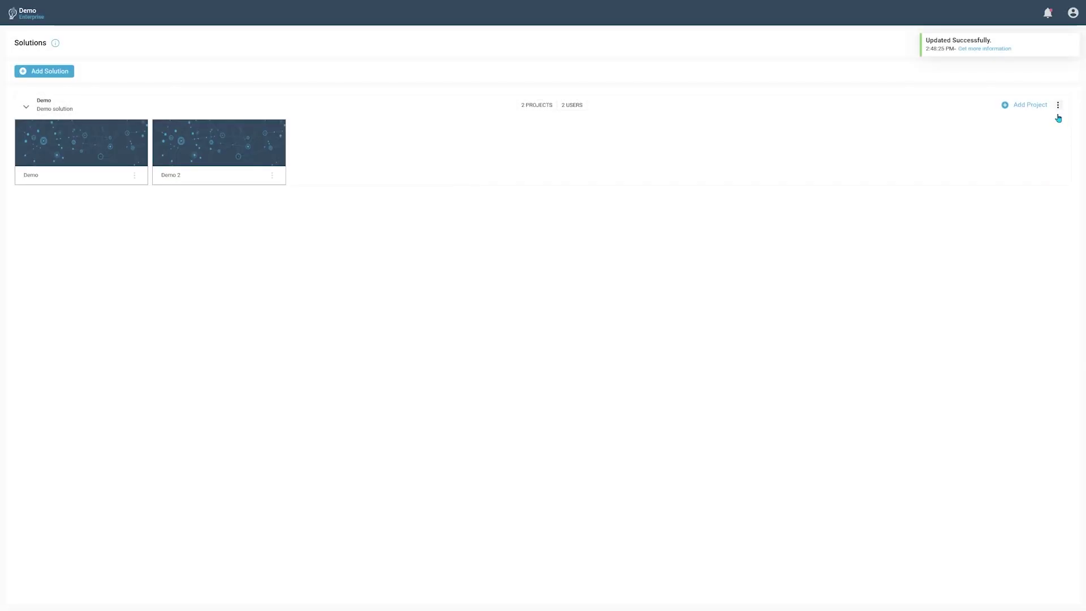
- Check the Demo solution's options menu without choosing anything, then begin a new solution
left_click(1057, 107)
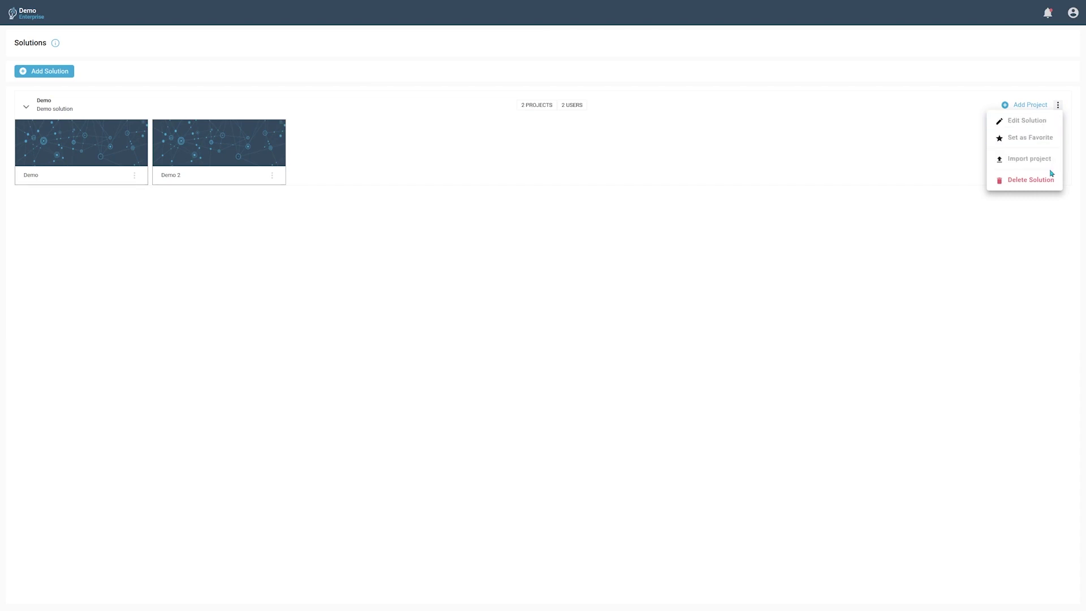
left_click(666, 286)
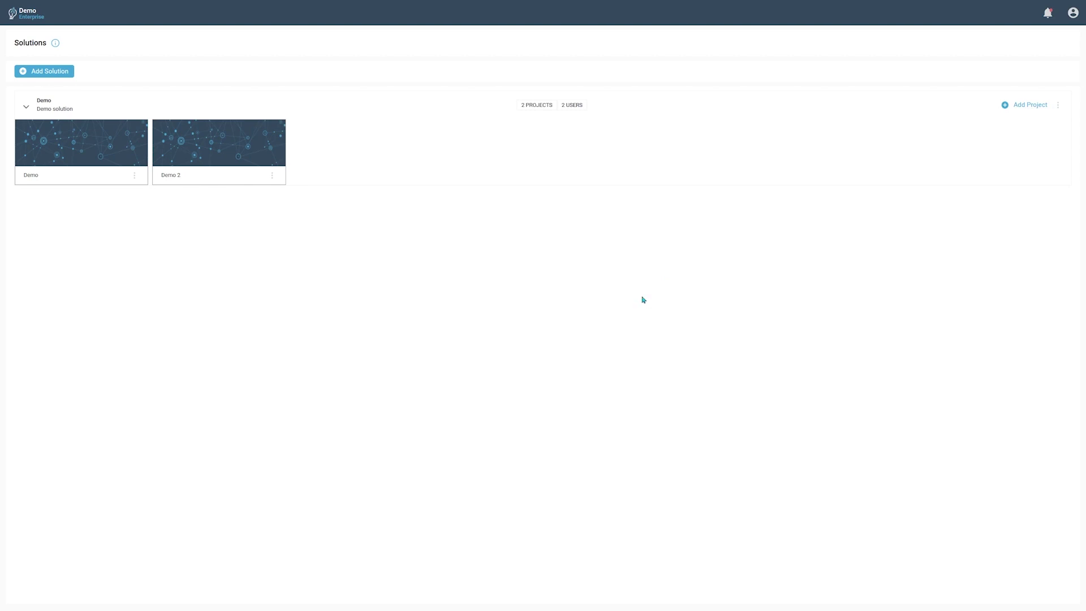
left_click(60, 73)
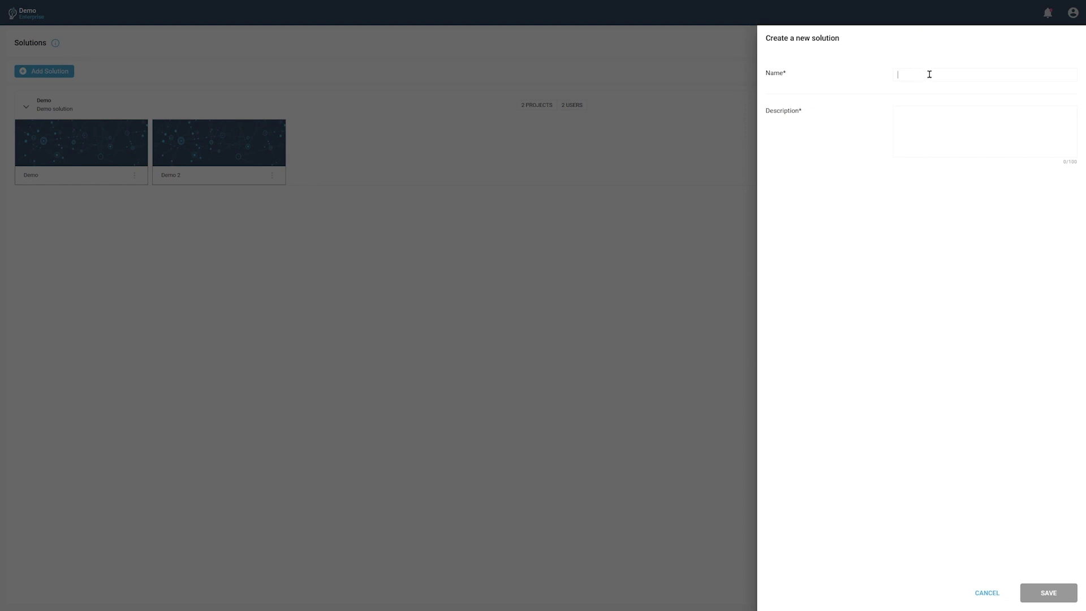
- Save a new solution 'Datavault' described as 'Solution containing DataVault related projects.'
type("Datavault")
key("Tab")
type("Solution containing DataVault related projects.")
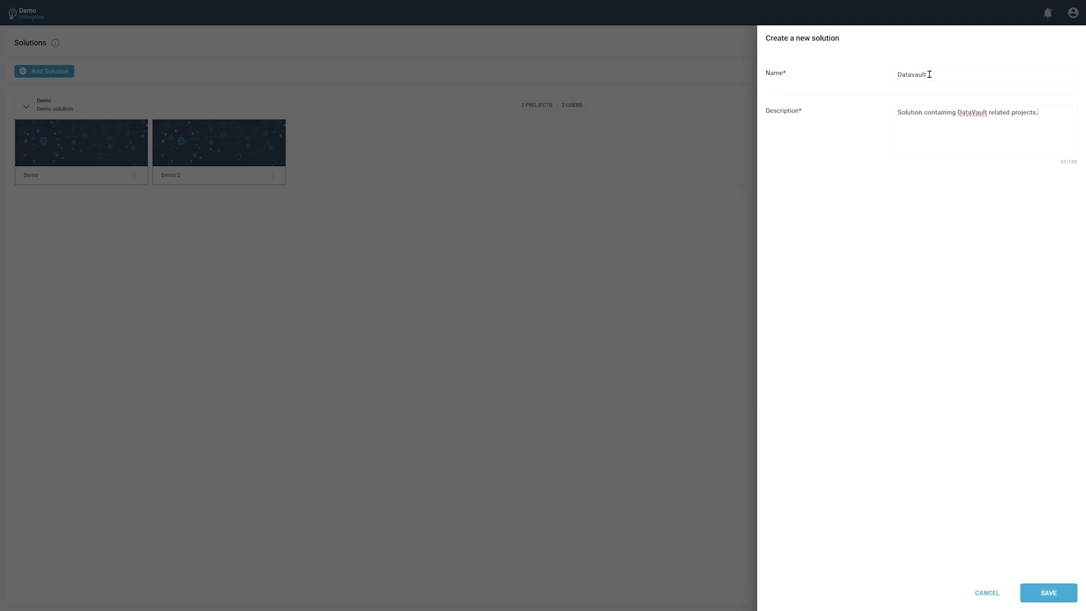
left_click(1059, 598)
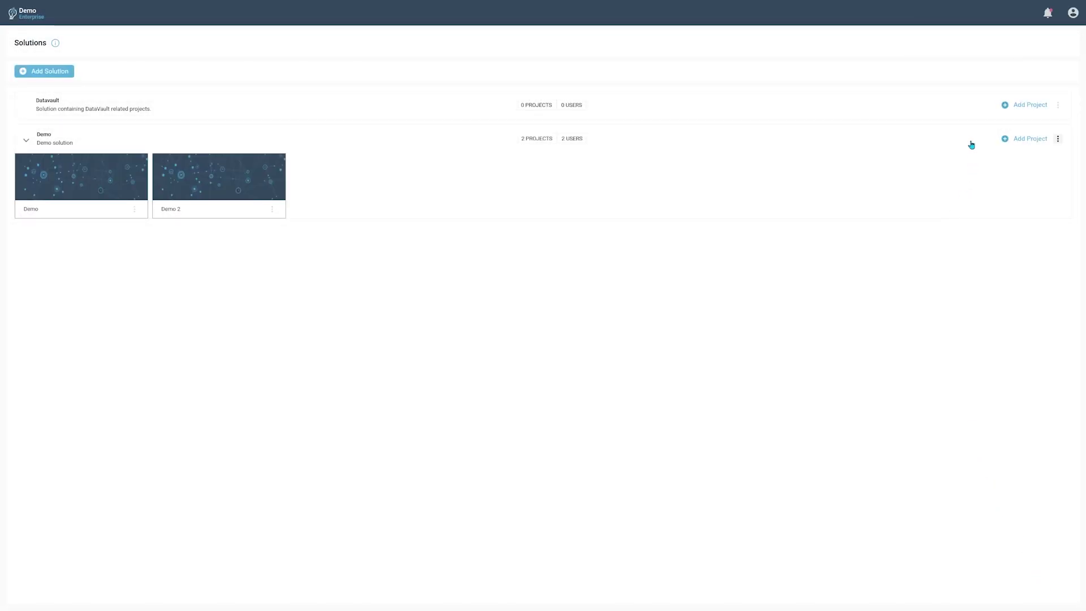
- Add project 'Demo Project' to Datavault with its description and metadata repository address
left_click(1028, 107)
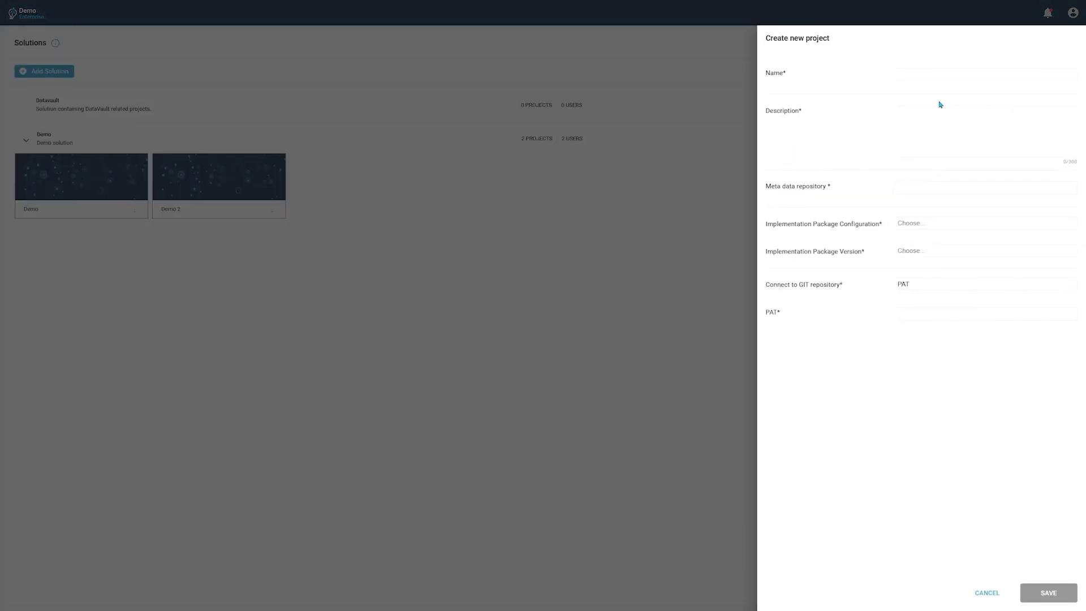
type("Demo Project")
key("Tab")
key("ctrl+v")
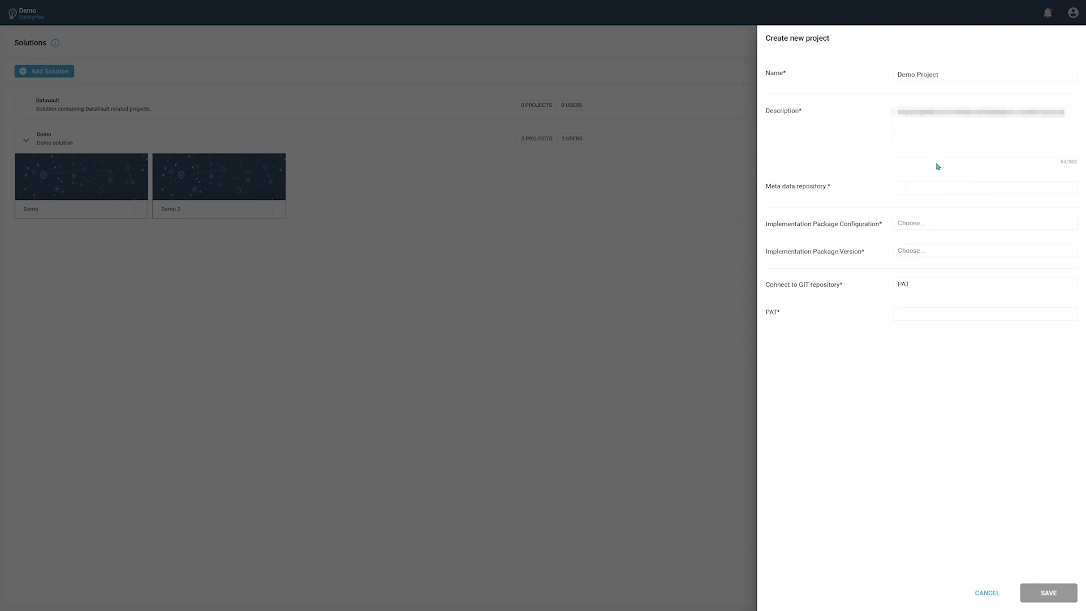
key("ctrl+v")
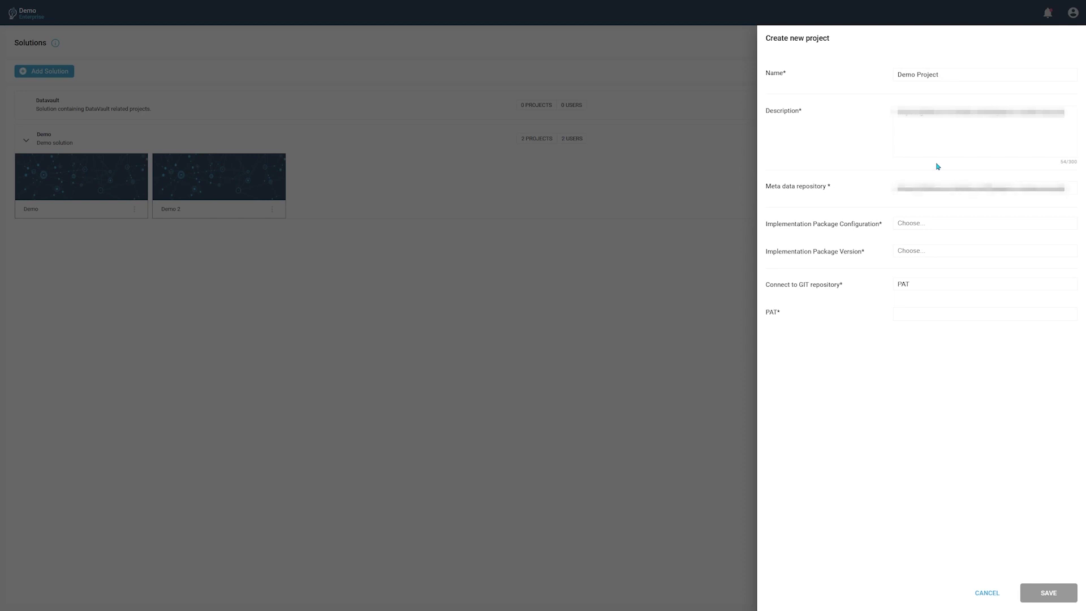
key("Tab")
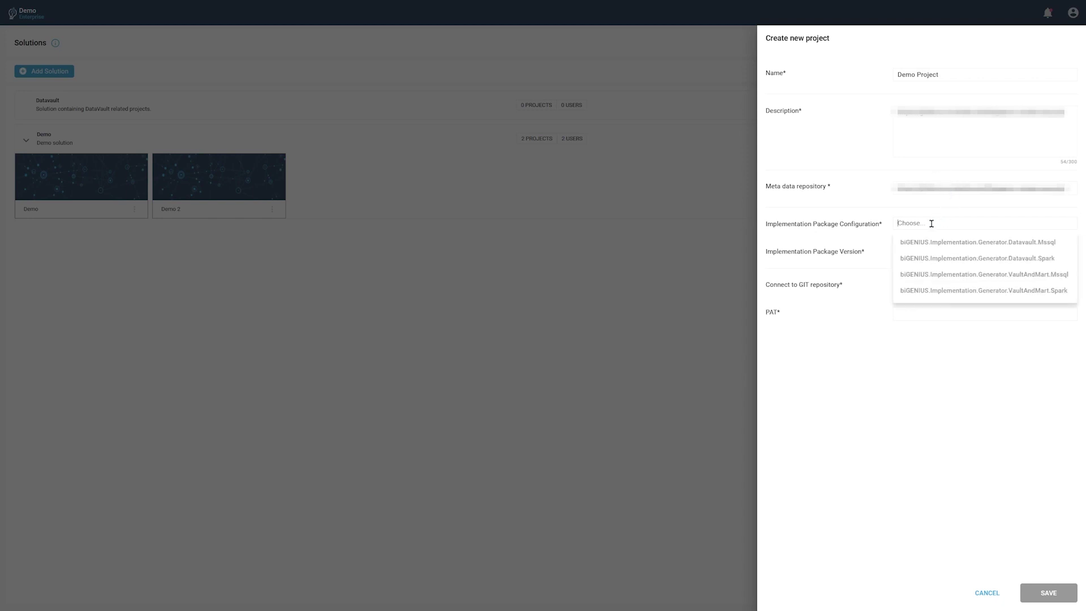
- Choose the VaultAndMart.Mssql configuration, version 1.0.0, and GitHub as the Git connection
left_click(960, 277)
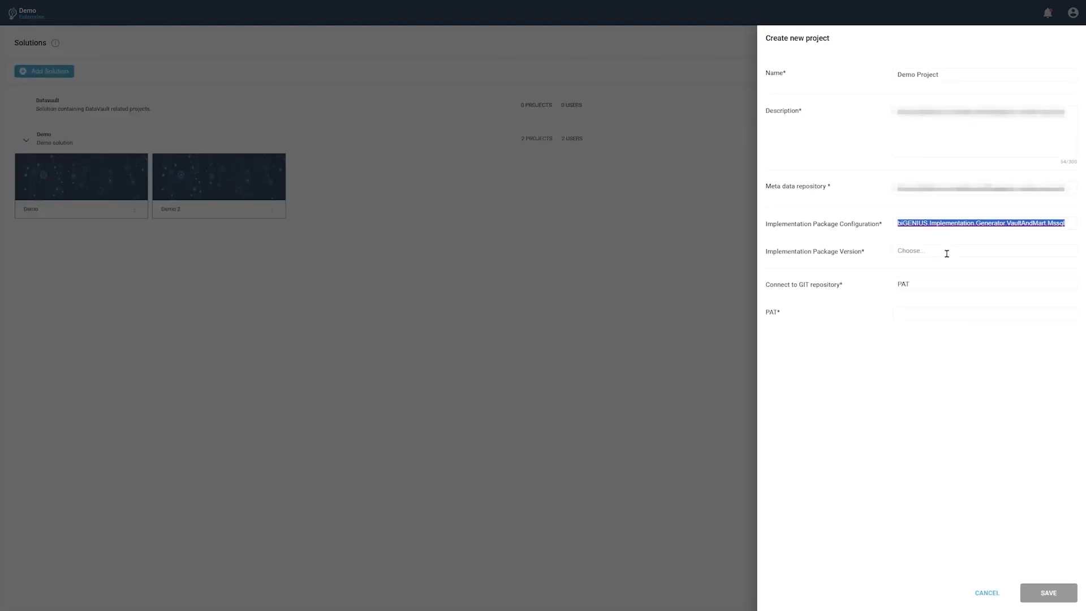
left_click(947, 253)
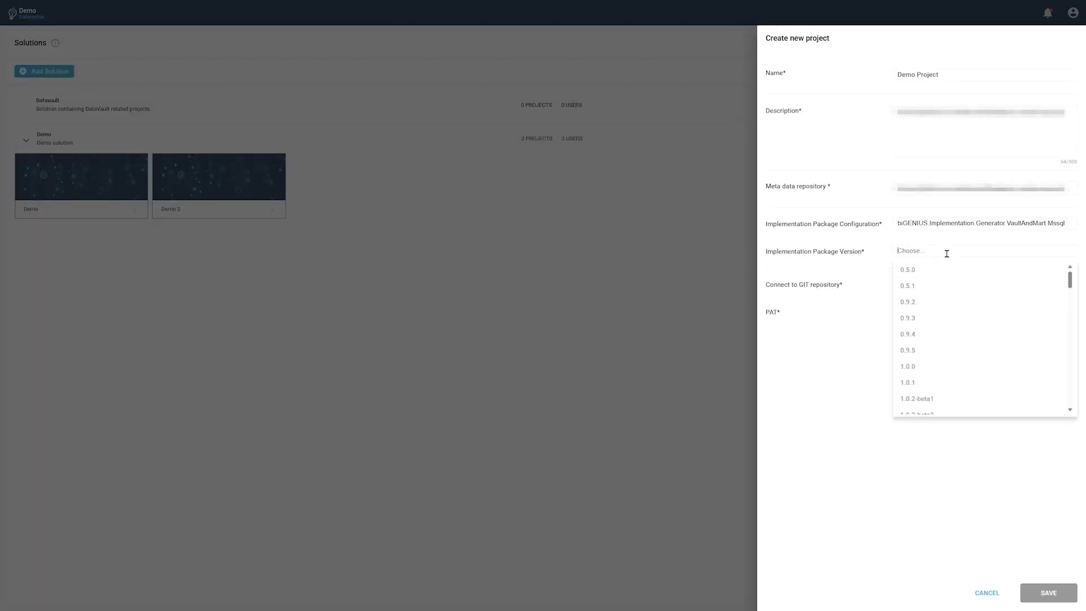
left_click(936, 367)
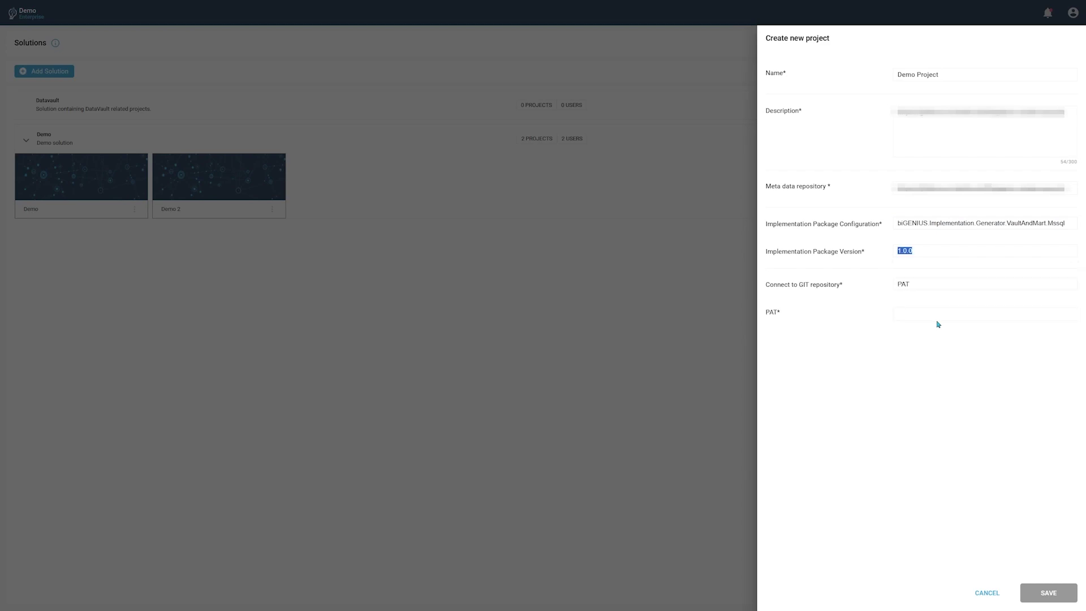
left_click(931, 288)
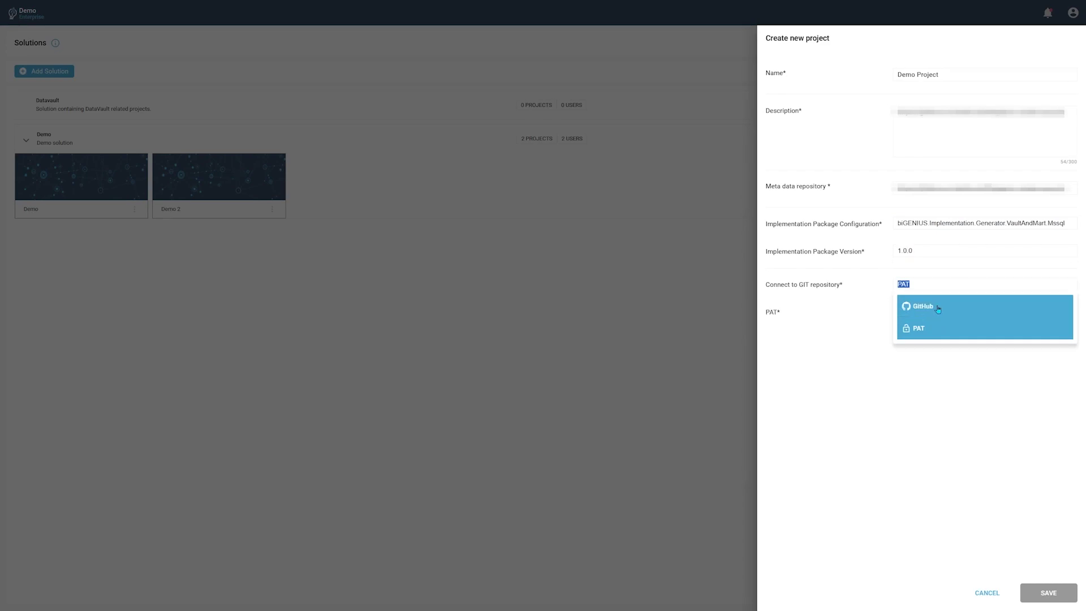
left_click(938, 309)
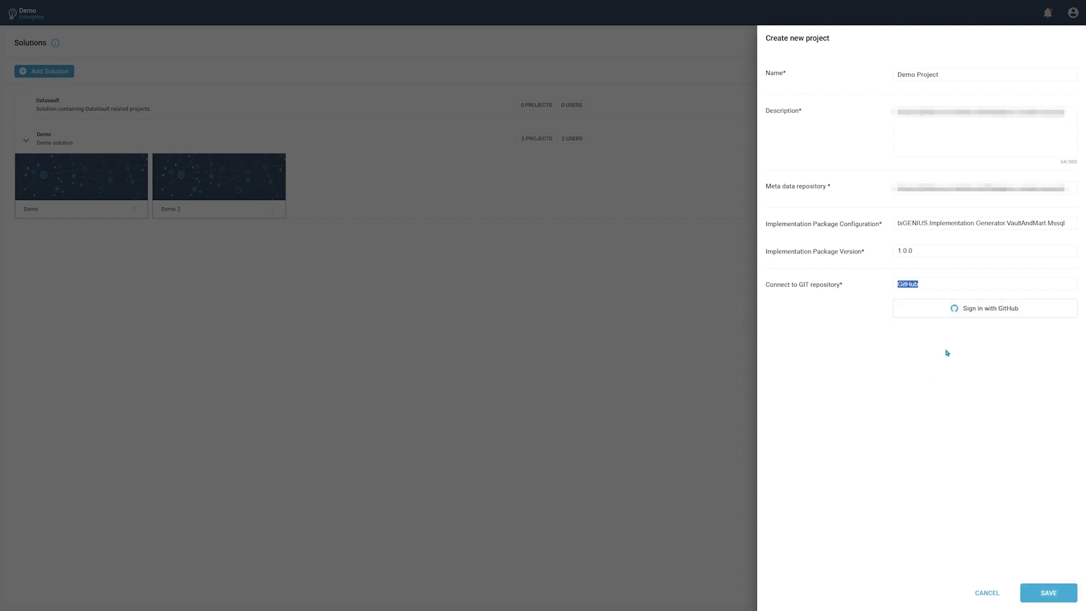
- Sign in to GitHub with the account username and password, then authorize bigenius-x-localhost
left_click(991, 314)
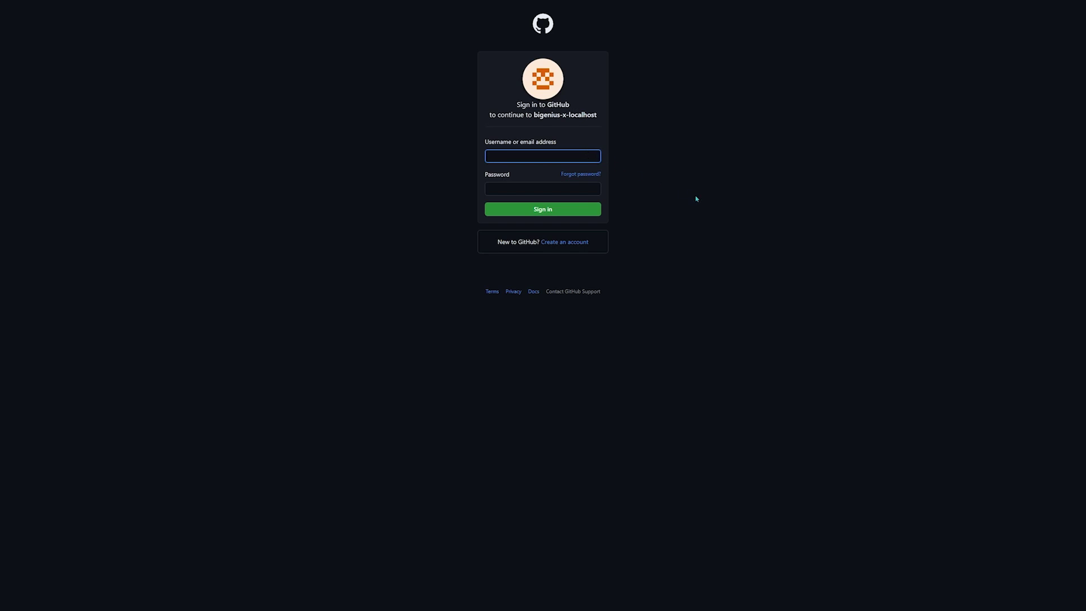
key("ctrl+v")
key("Tab")
key("ctrl+v")
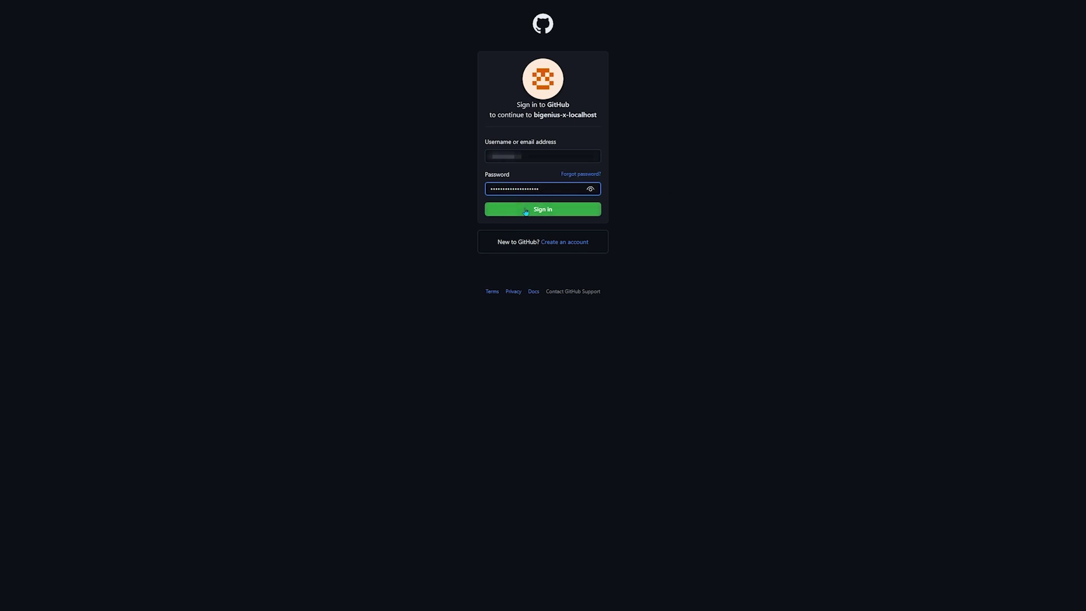
left_click(543, 210)
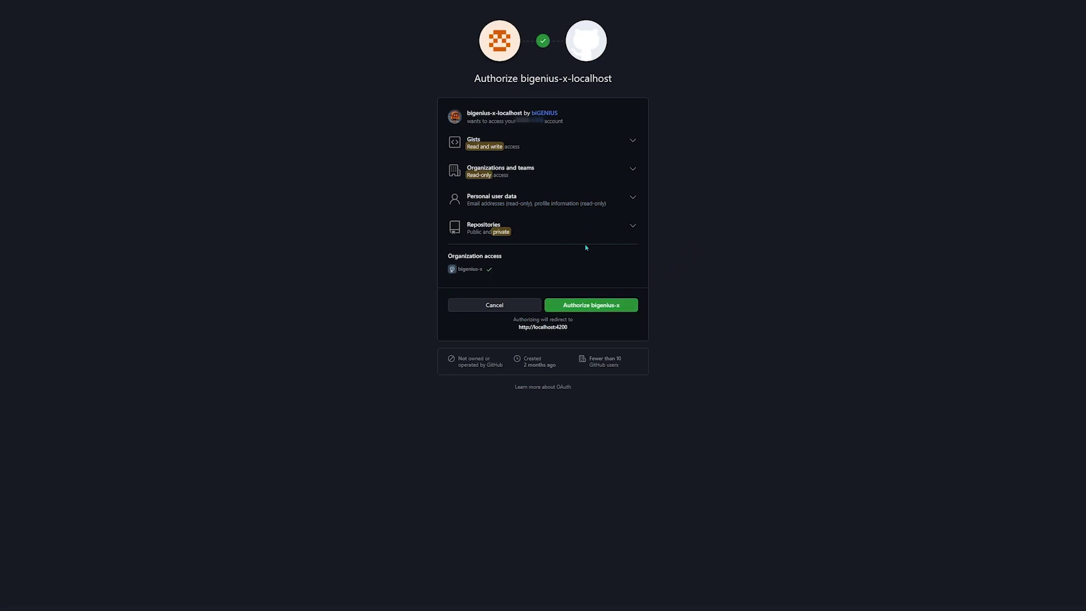
left_click(585, 310)
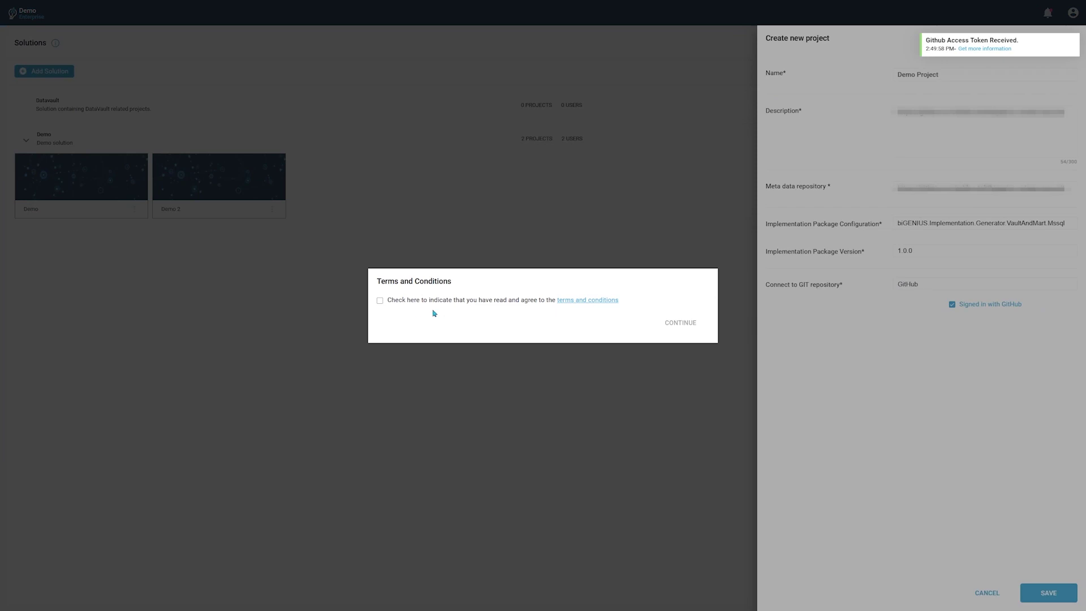
- Accept the terms and conditions and save Demo Project
left_click(379, 301)
left_click(678, 328)
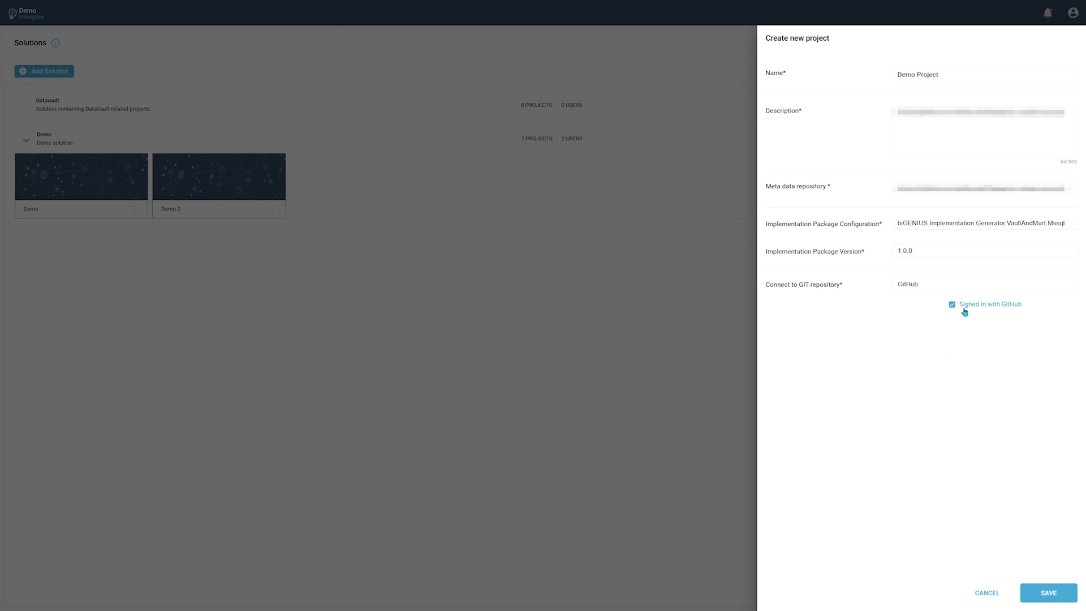
left_click(1055, 600)
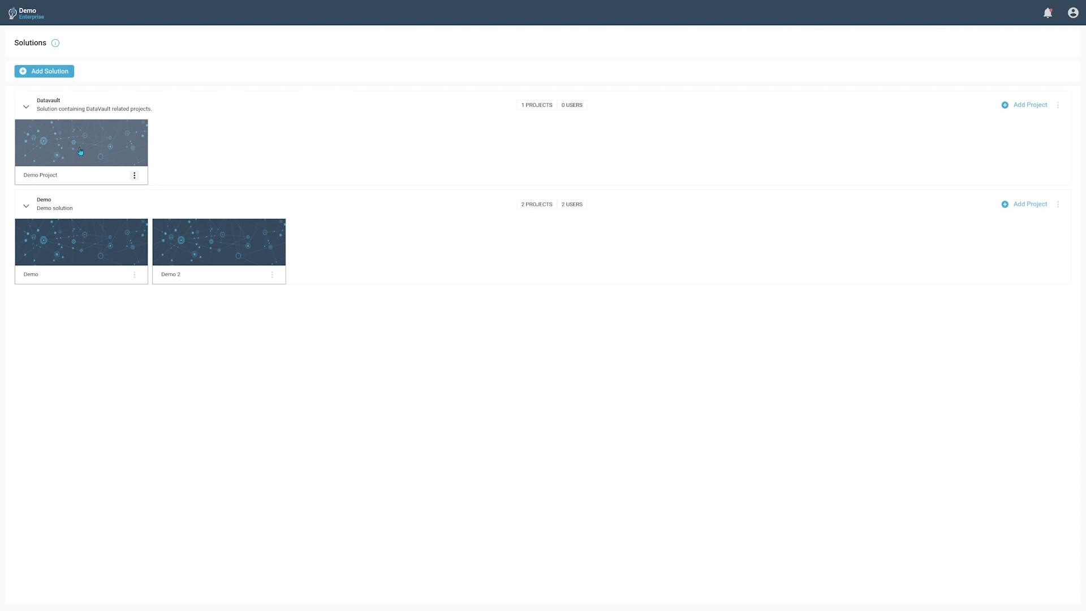
- Open Demo Project after cloning finishes, then return to the Solutions overview
left_click(80, 151)
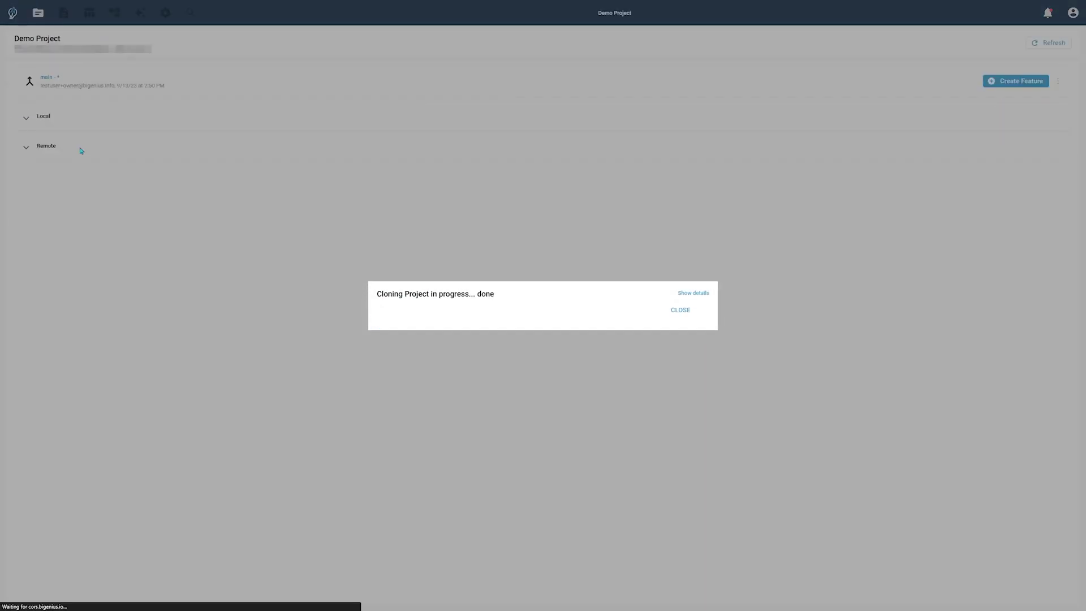
left_click(680, 311)
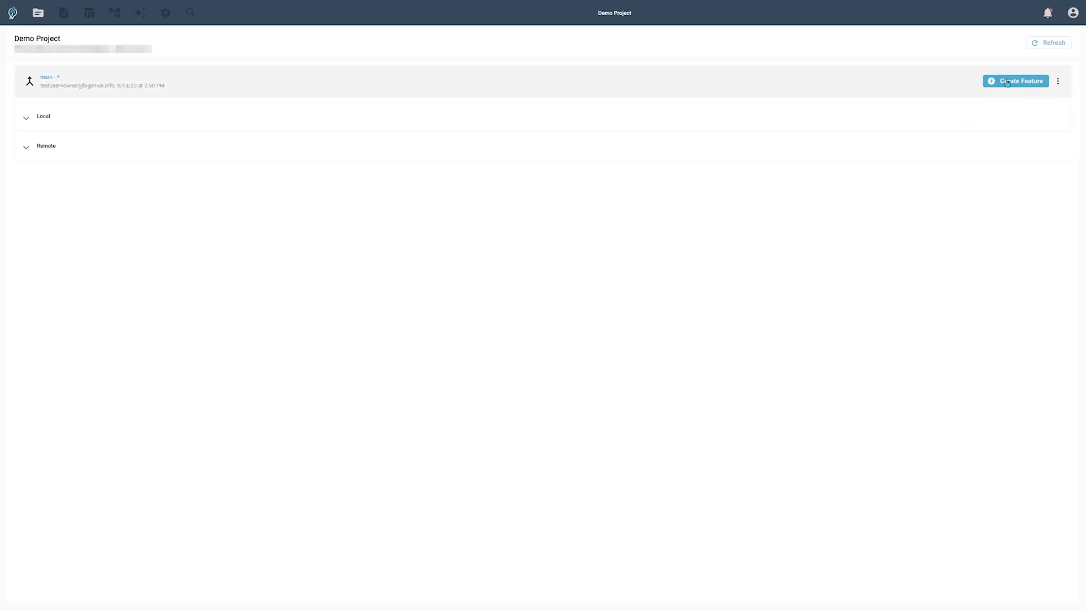
left_click(13, 13)
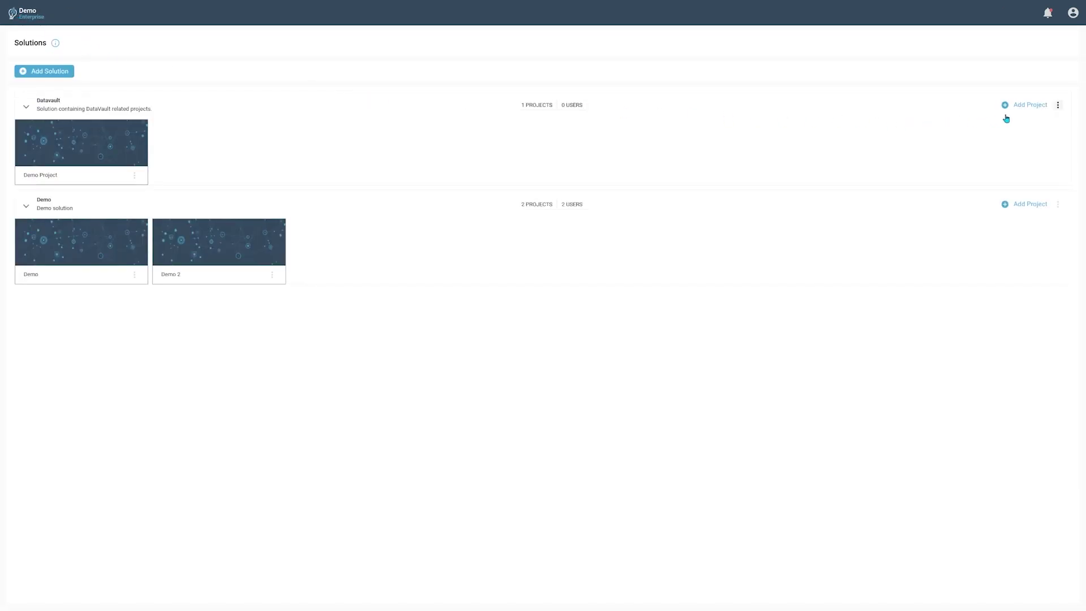
- Import a project 'DataVault' into Datavault, described 'DataVault project.', with its metadata repository address
left_click(1058, 106)
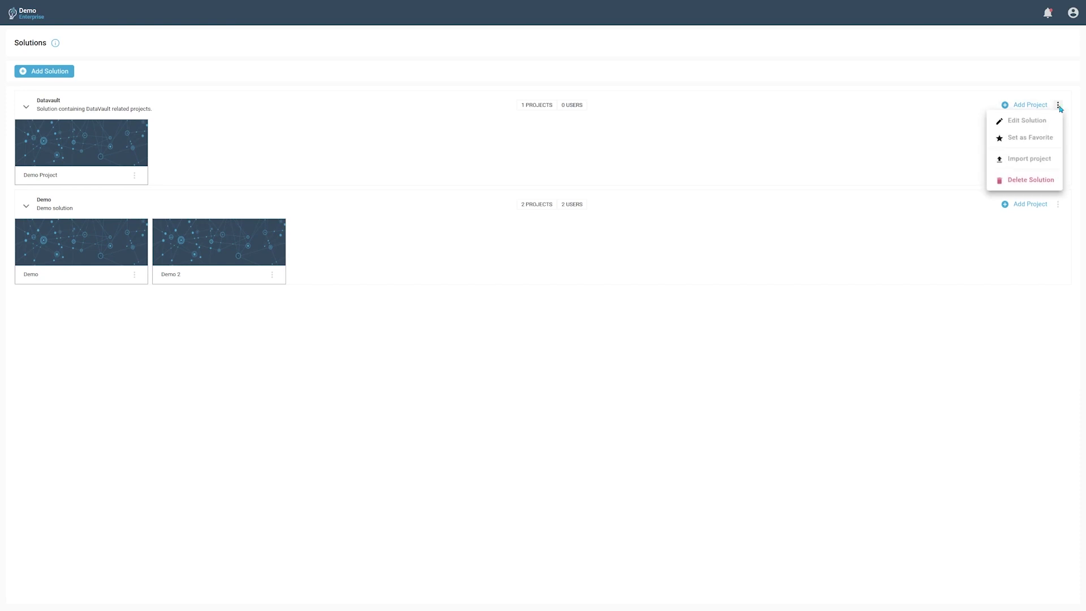
left_click(1039, 165)
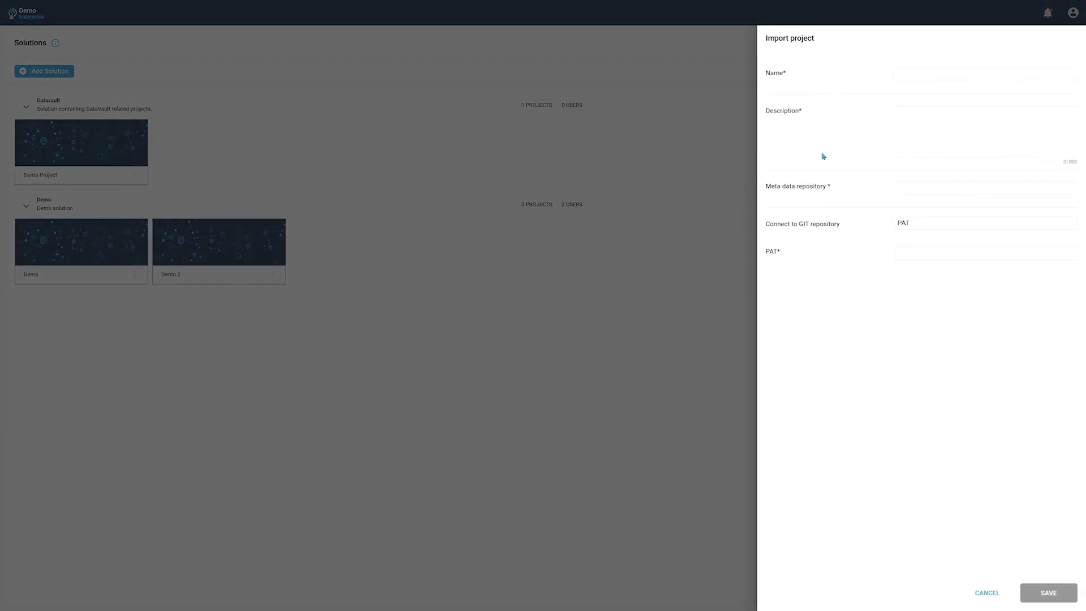
type("DataVault")
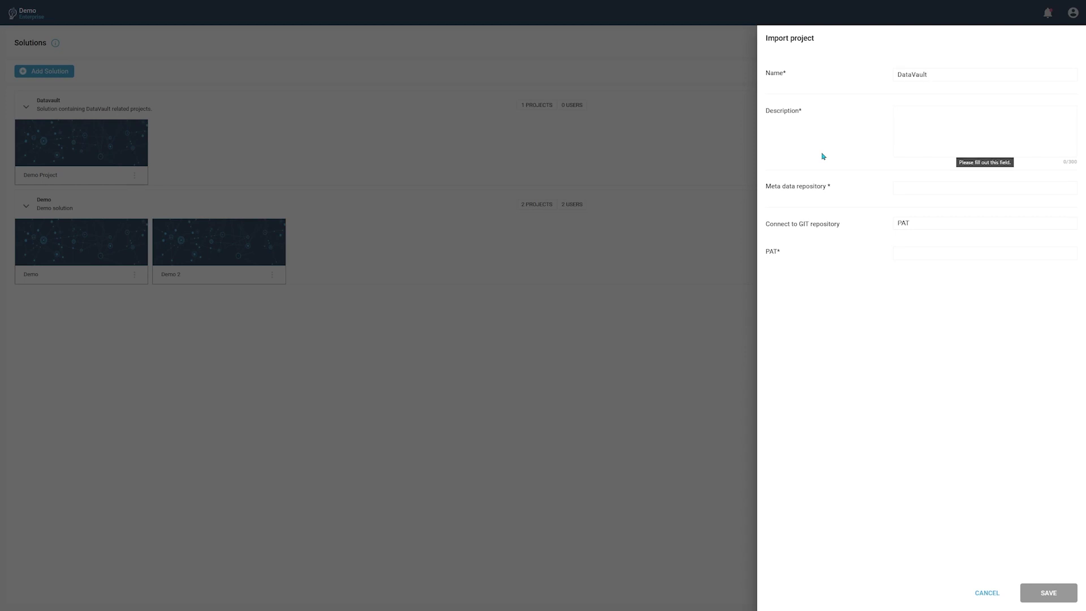
type("DataVault project.")
key("Tab")
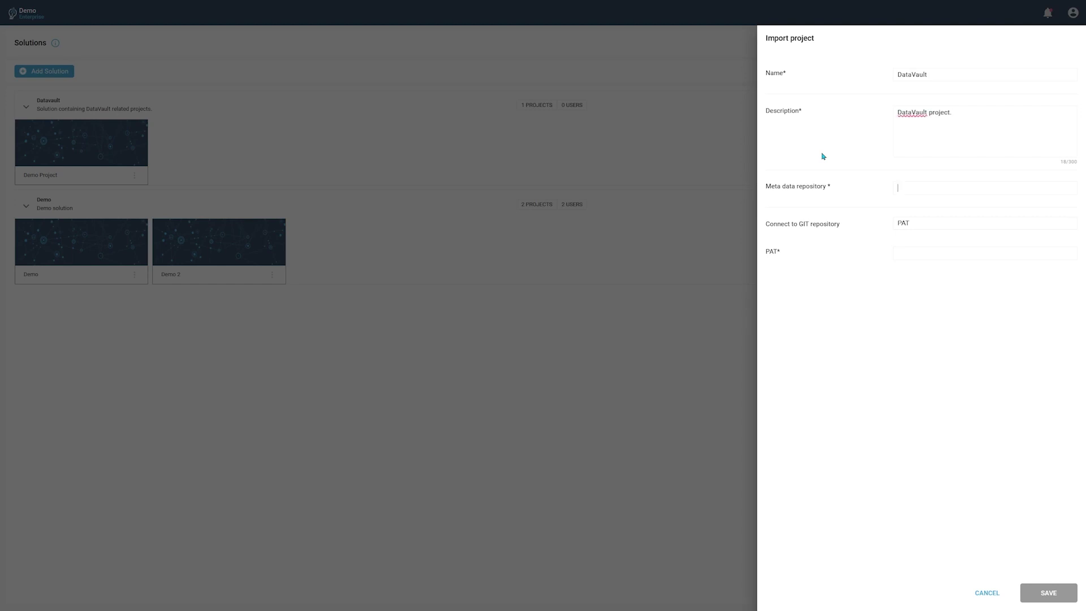
key("ctrl+v")
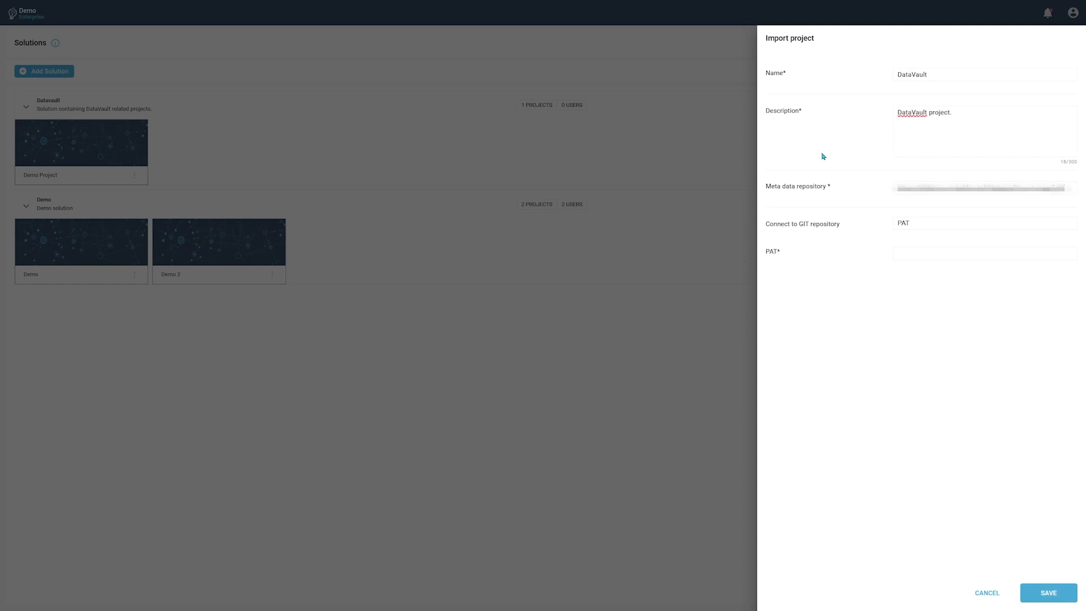
- Connect the imported project's repository through GitHub and save it
left_click(920, 225)
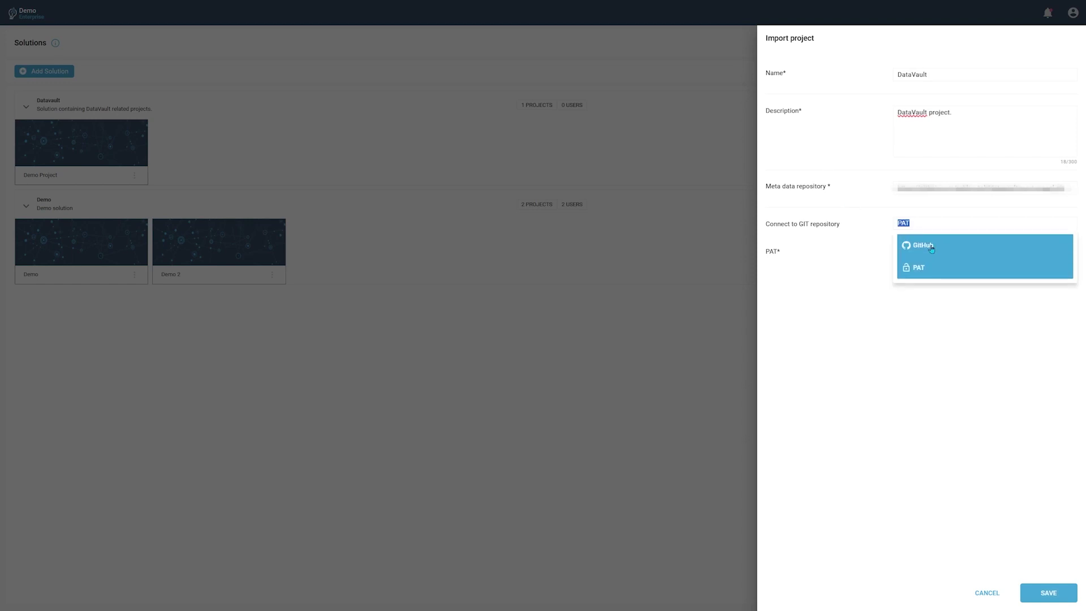
left_click(931, 248)
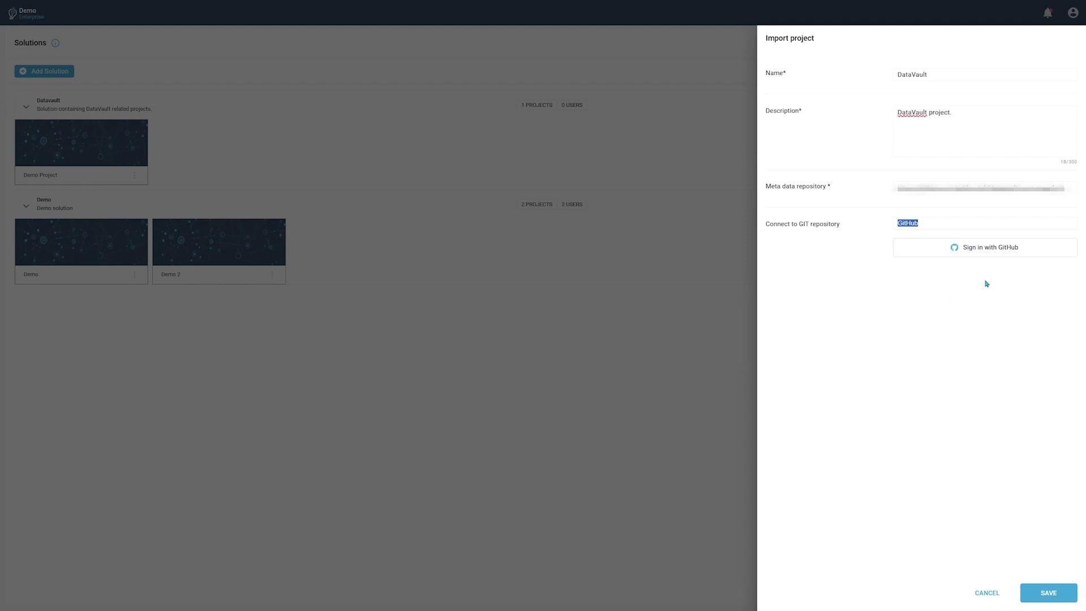
left_click(985, 252)
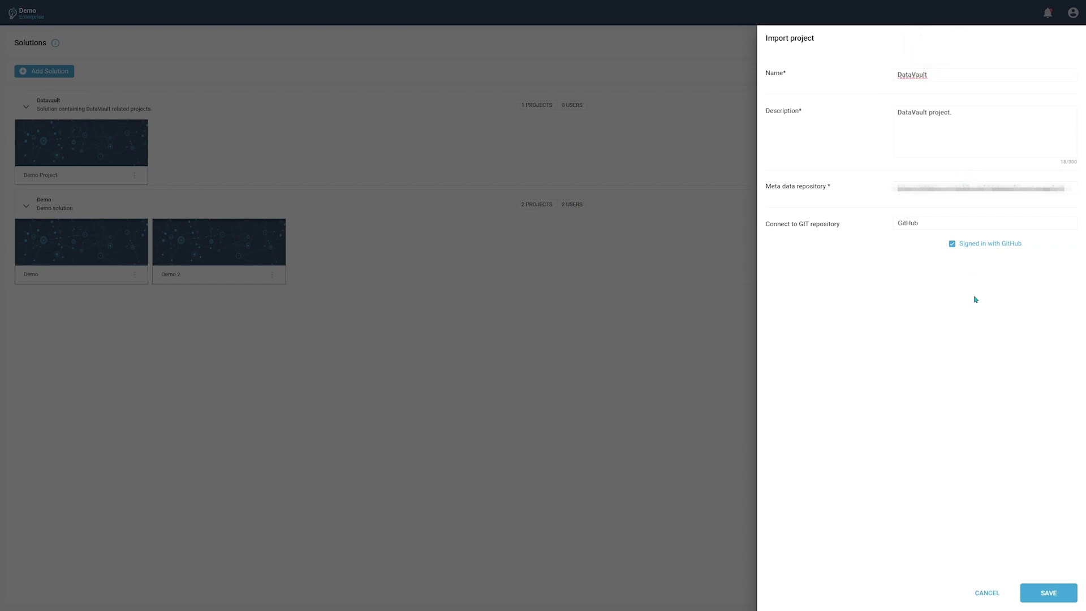
left_click(1034, 598)
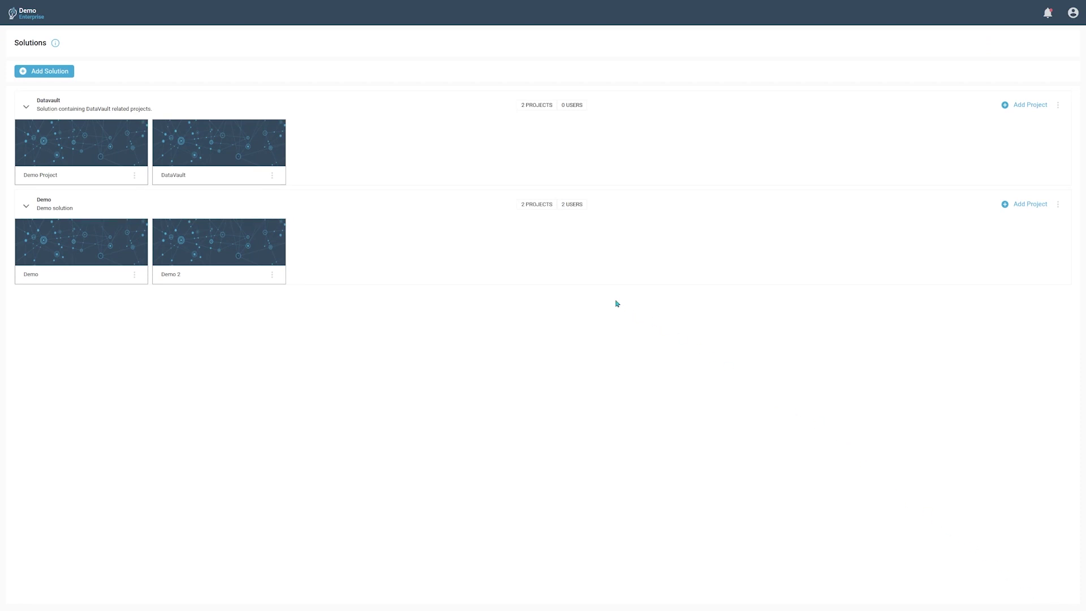
- Open the cloned DataVault project and begin a new feature branch from main
left_click(255, 147)
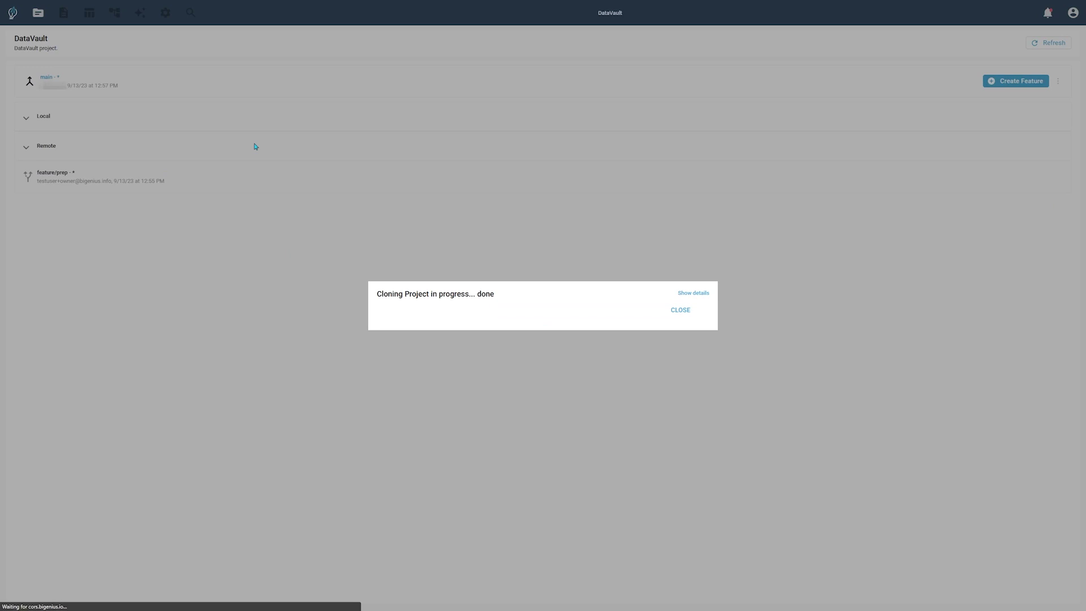
left_click(681, 311)
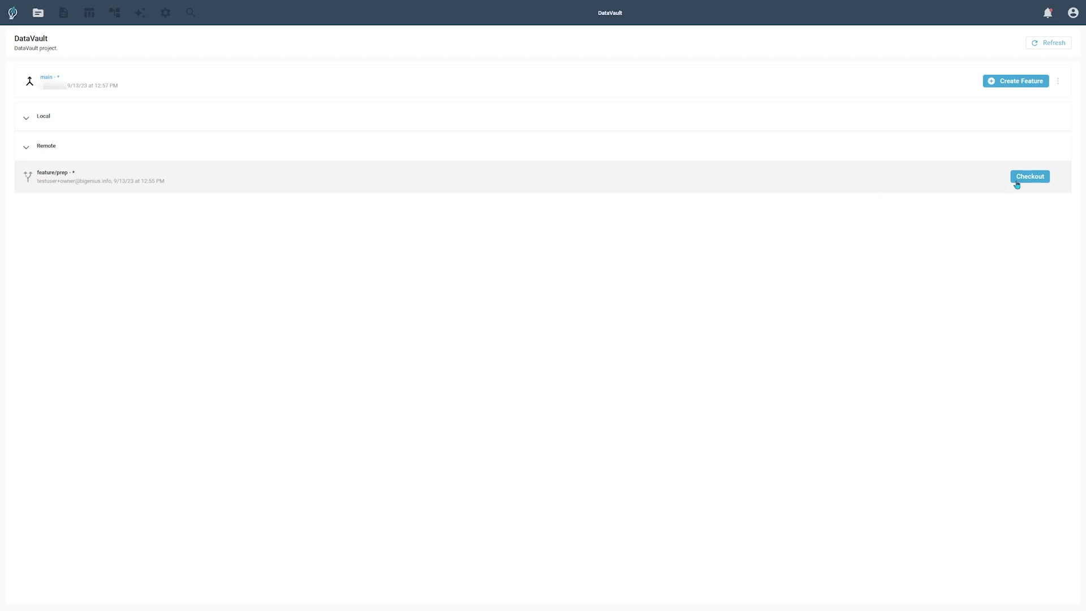
left_click(1013, 83)
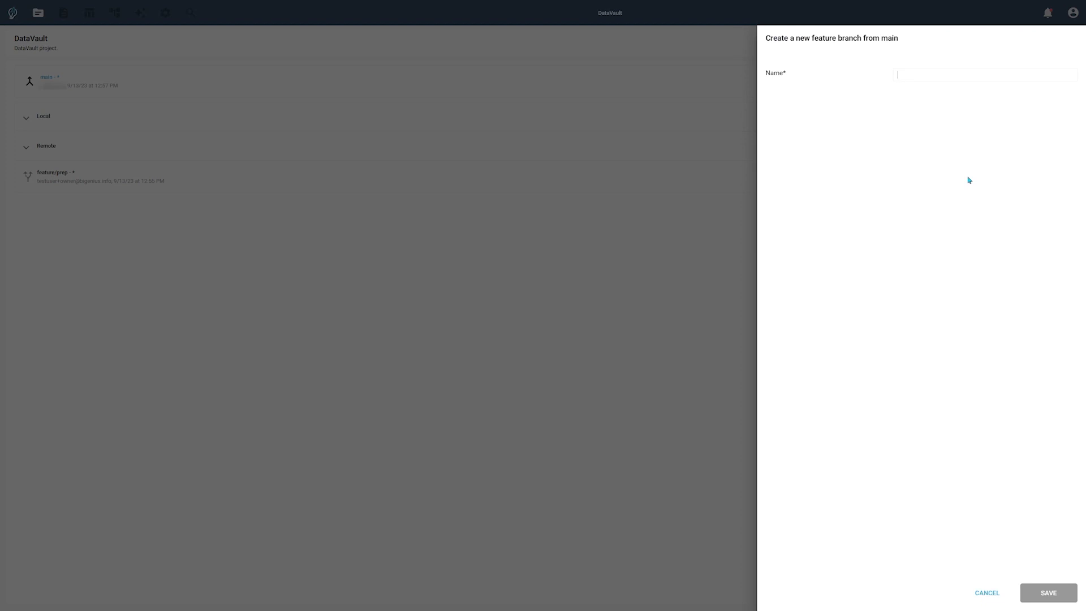
- Create the feature branch 'sales-feature' from main
type("sales-feature")
left_click(1039, 594)
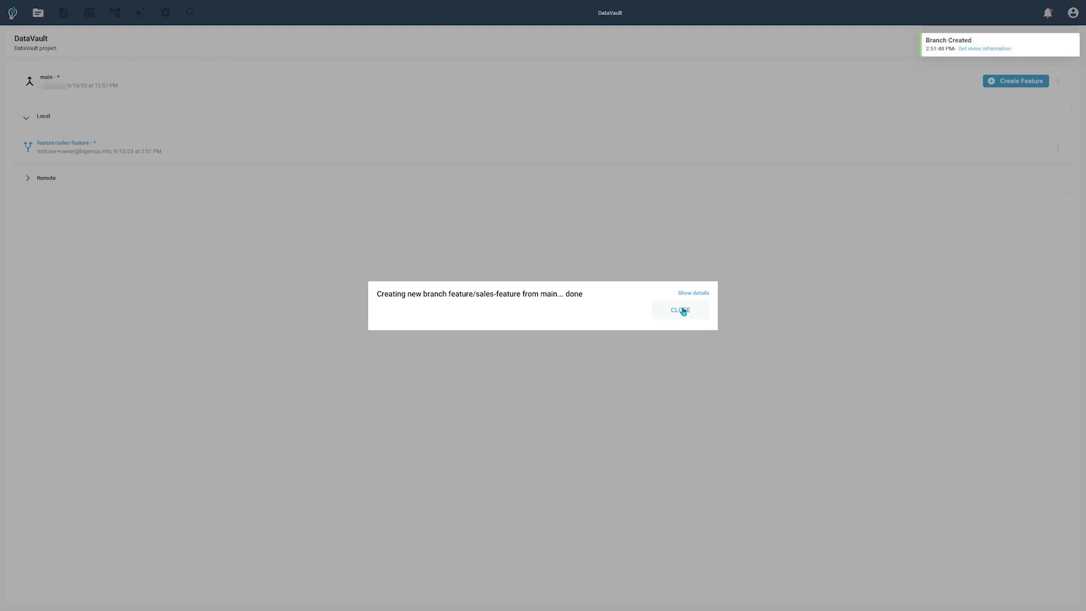
left_click(682, 311)
- Start modelling on the feature/sales-feature branch
mouse_move(841, 151)
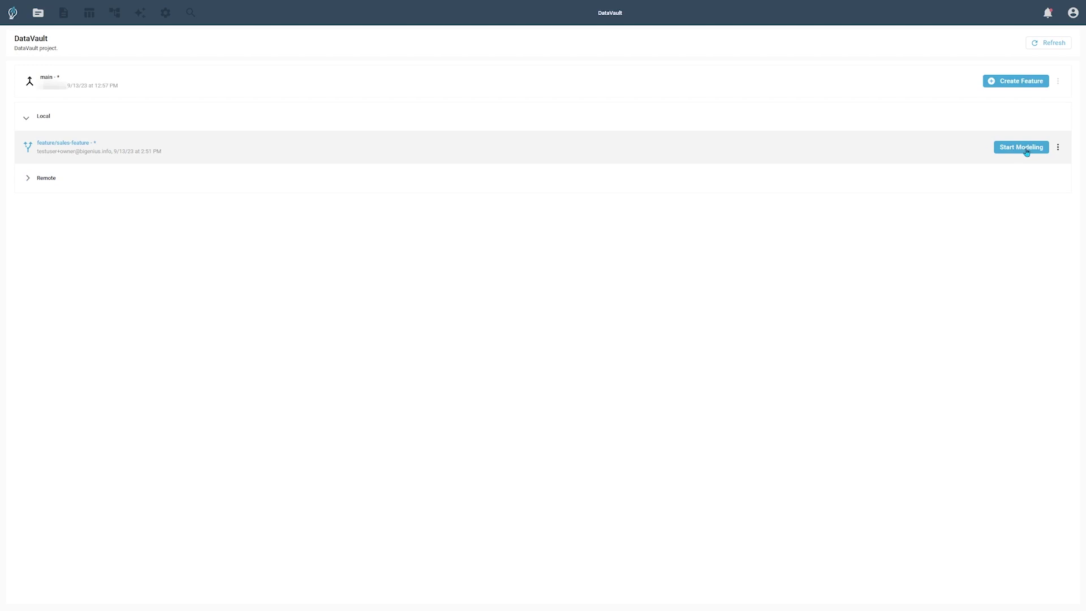
left_click(1058, 148)
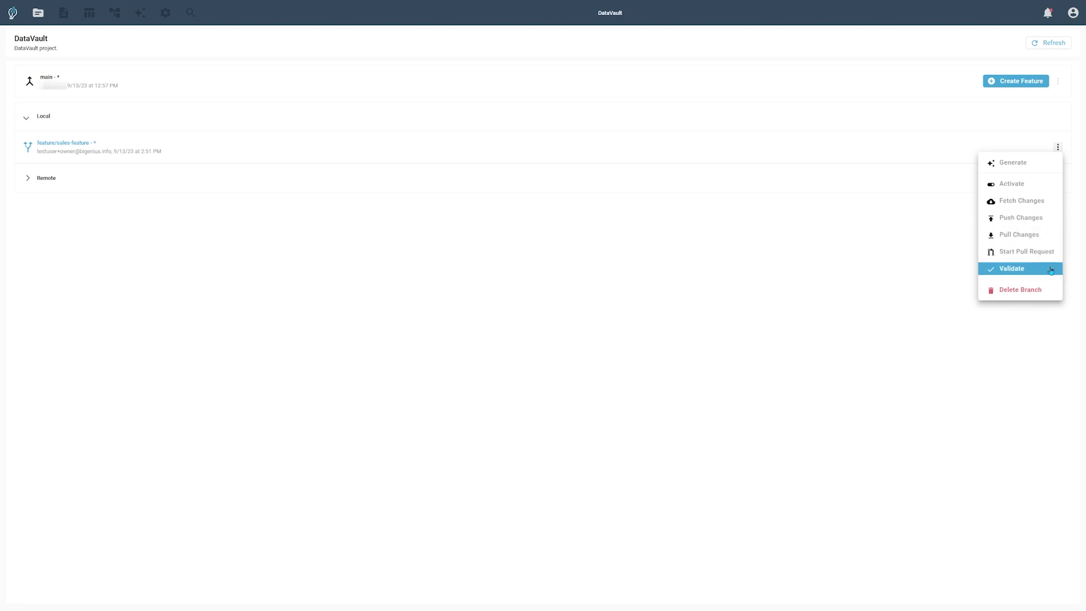
left_click(841, 241)
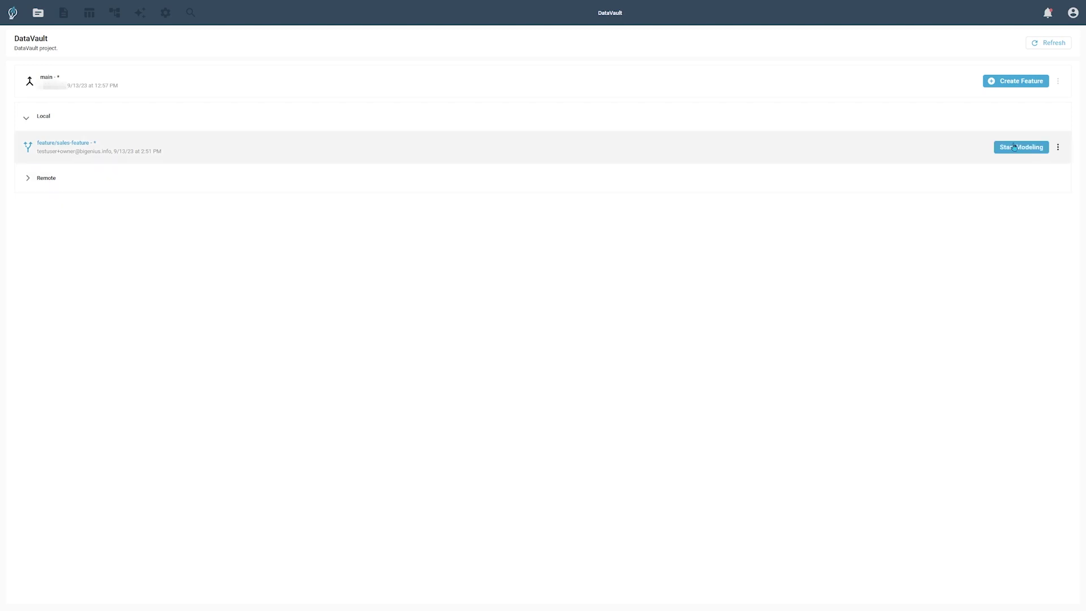
left_click(1018, 150)
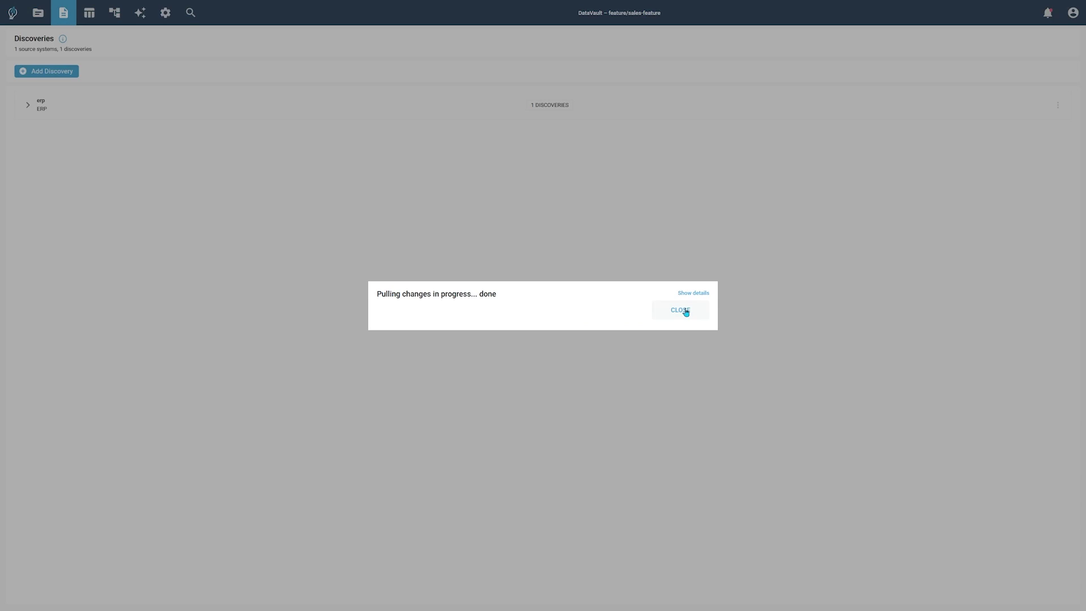
- Expand the erp source system on the Discoveries page and view the Sales Info discovery's contents
left_click(685, 311)
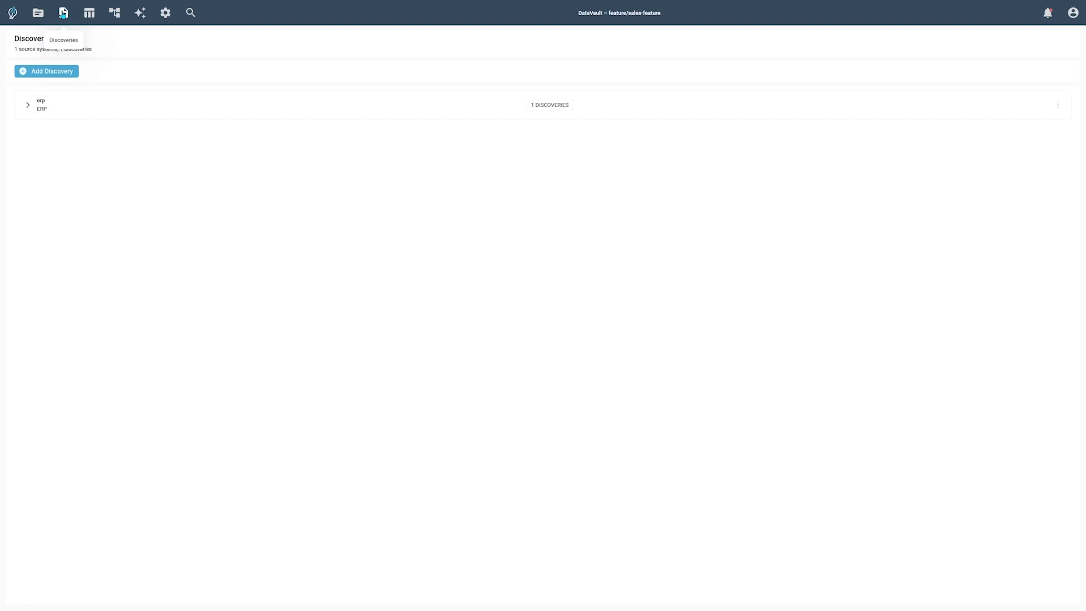
left_click(63, 13)
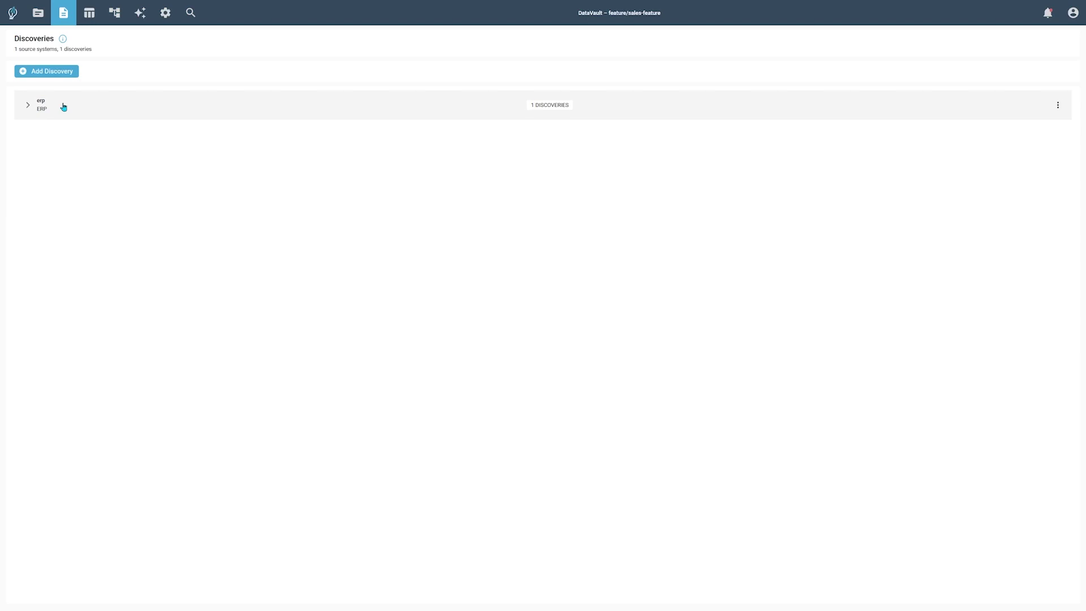
left_click(29, 108)
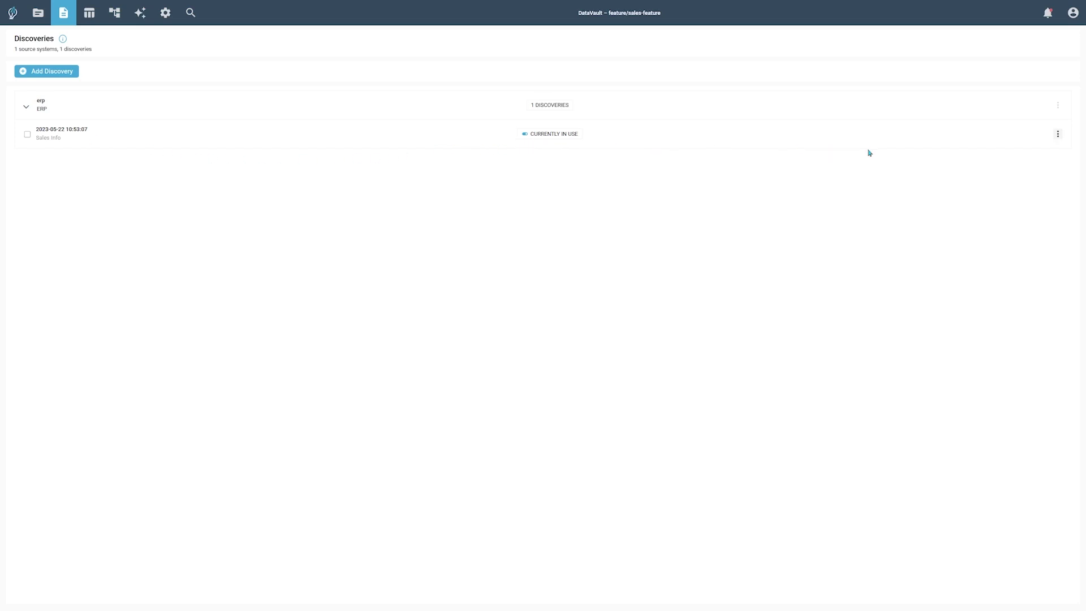
left_click(1058, 134)
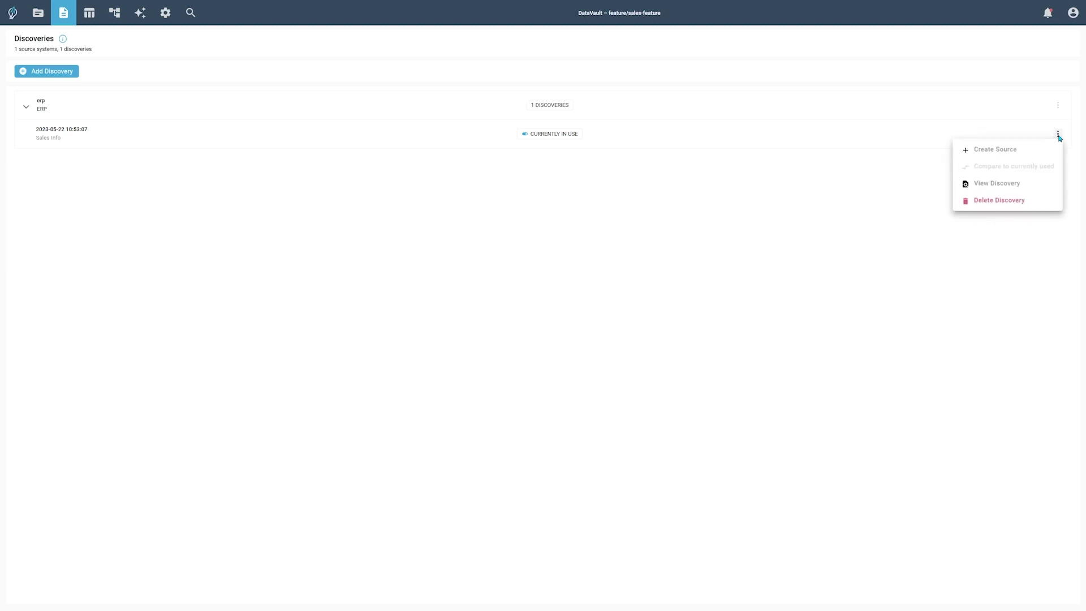
left_click(1017, 191)
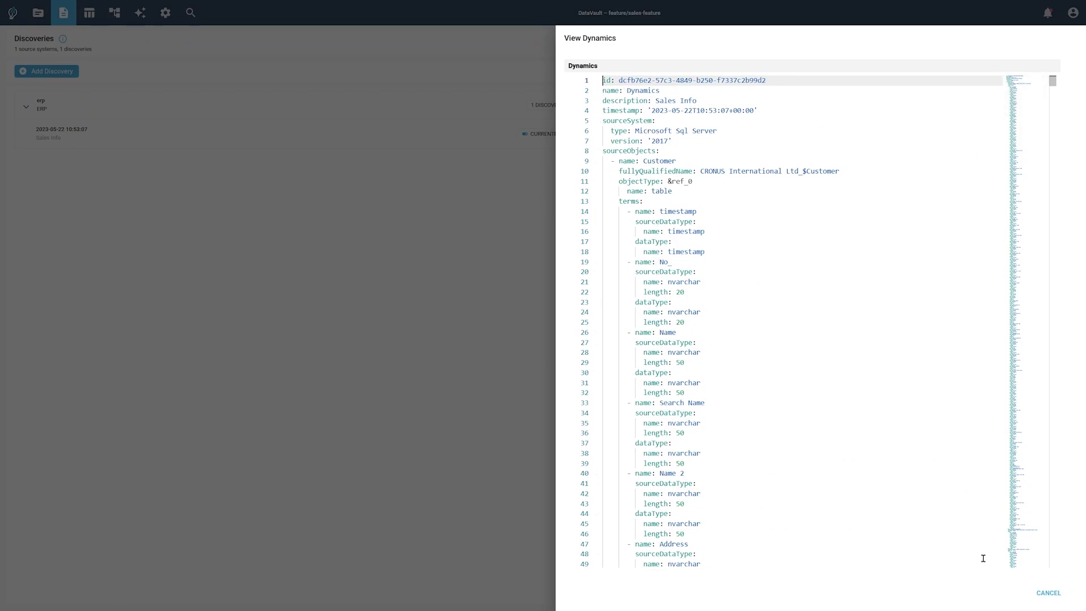
left_click(1038, 592)
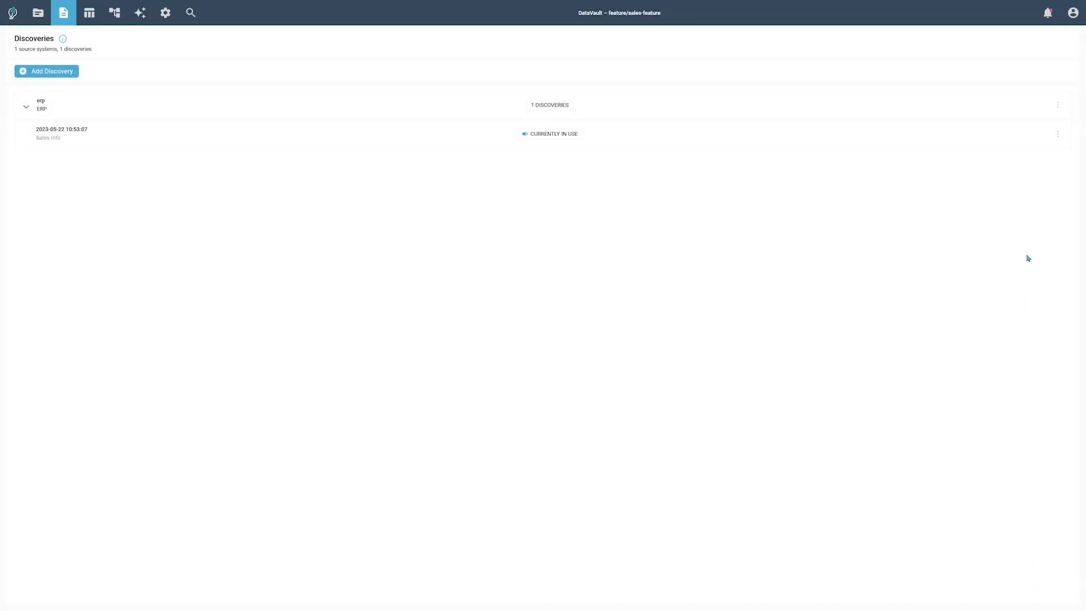
- Open the Sales Info discovery's model object list, close it without adding, then start a new discovery import
left_click(1058, 134)
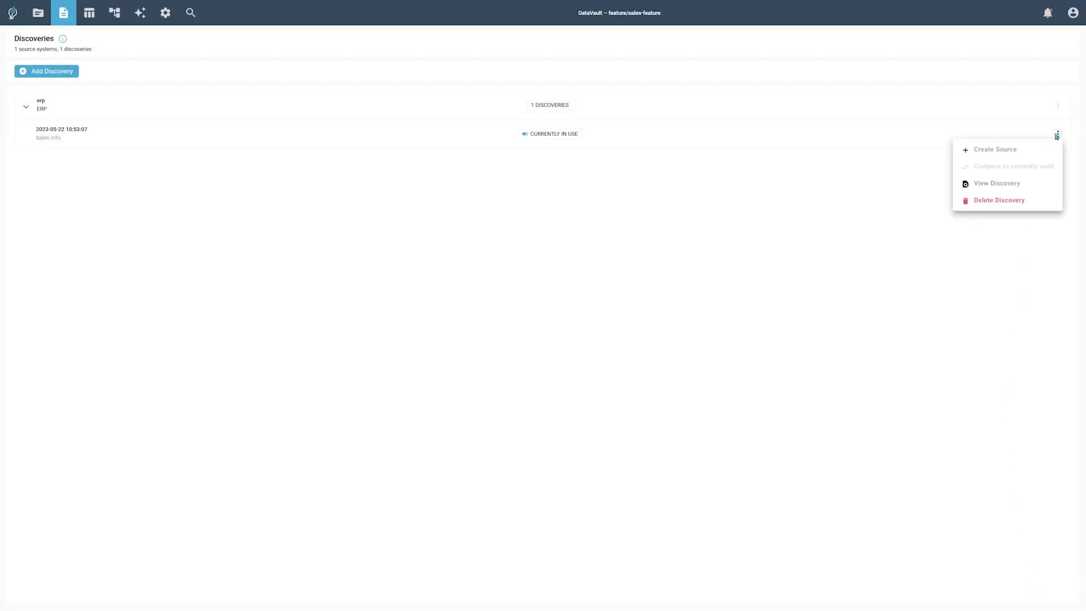
left_click(1033, 155)
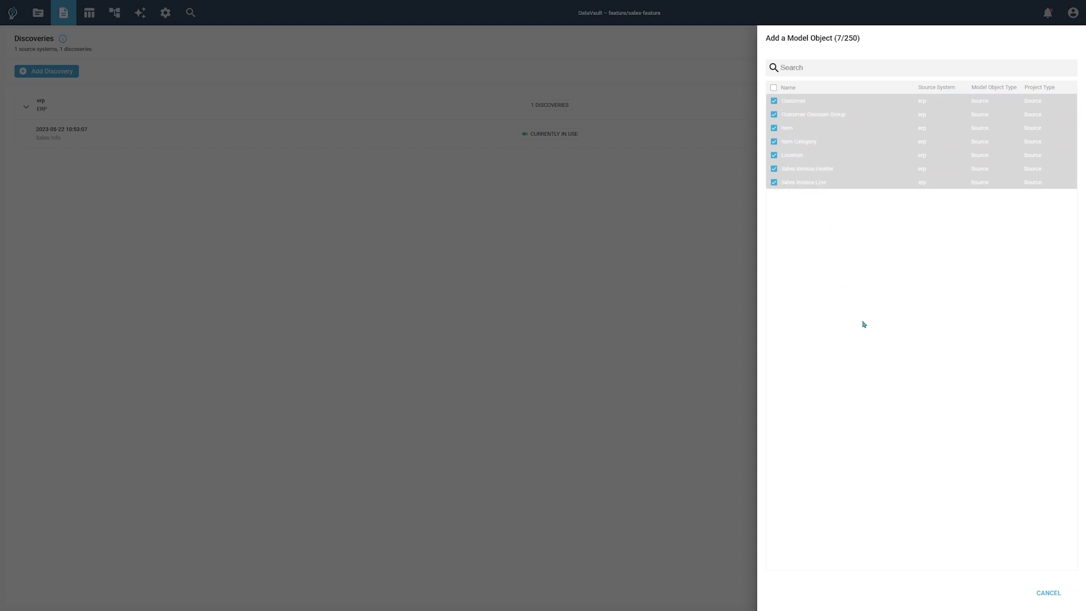
left_click(1041, 594)
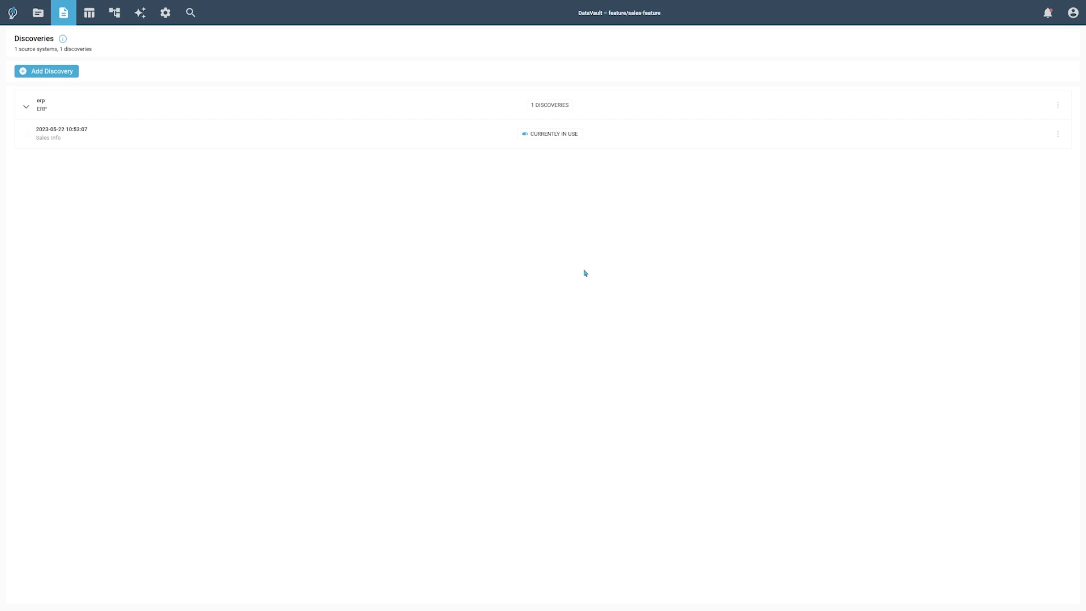
left_click(73, 76)
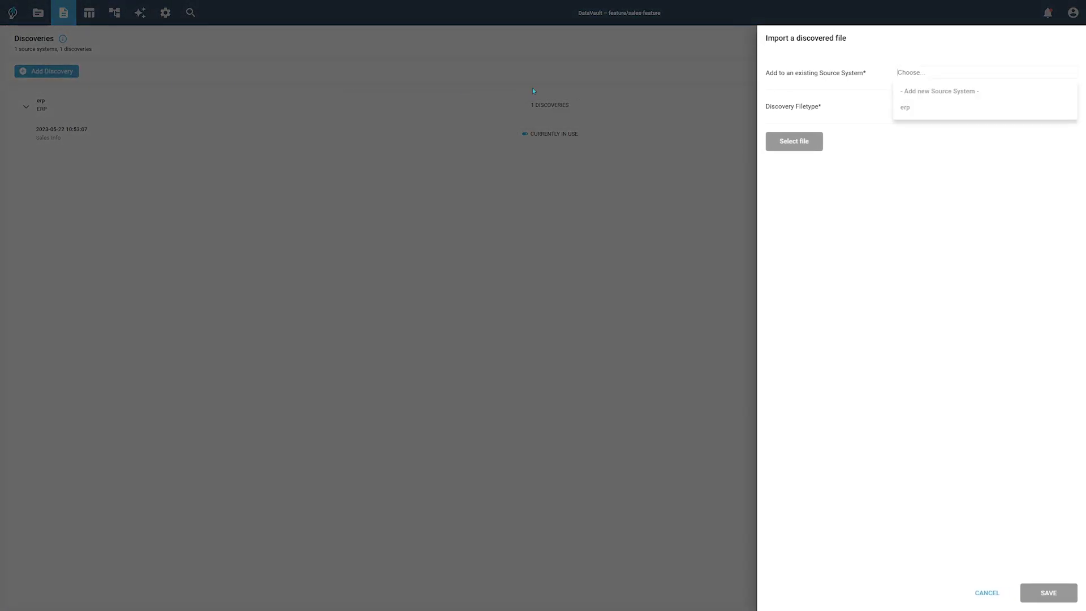
- Add a new source system 'pos' described as 'Point of Sales Source System.'
left_click(955, 92)
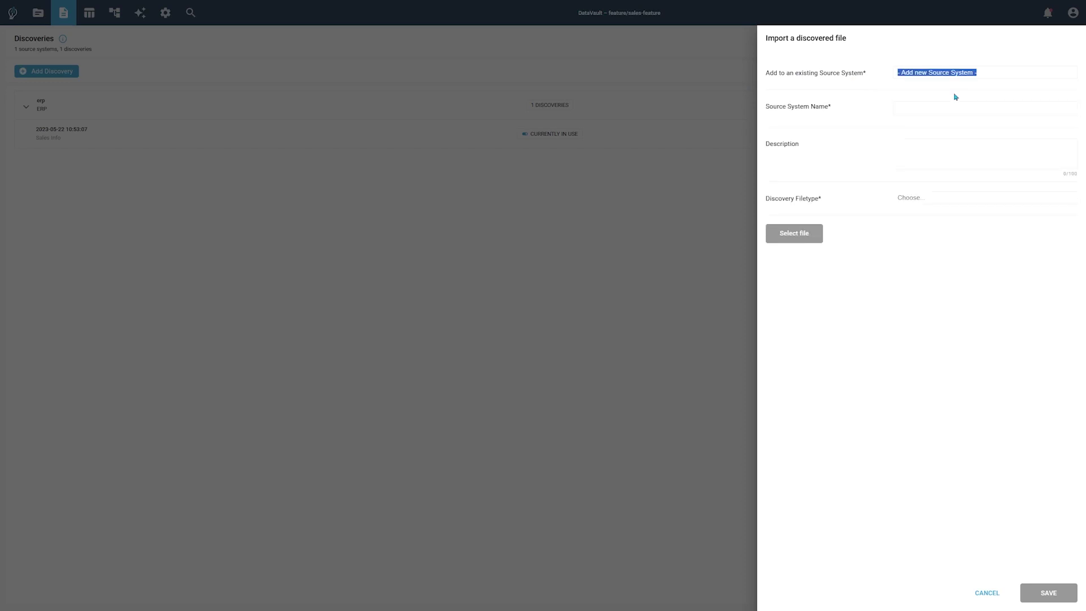
left_click(954, 104)
type("pos")
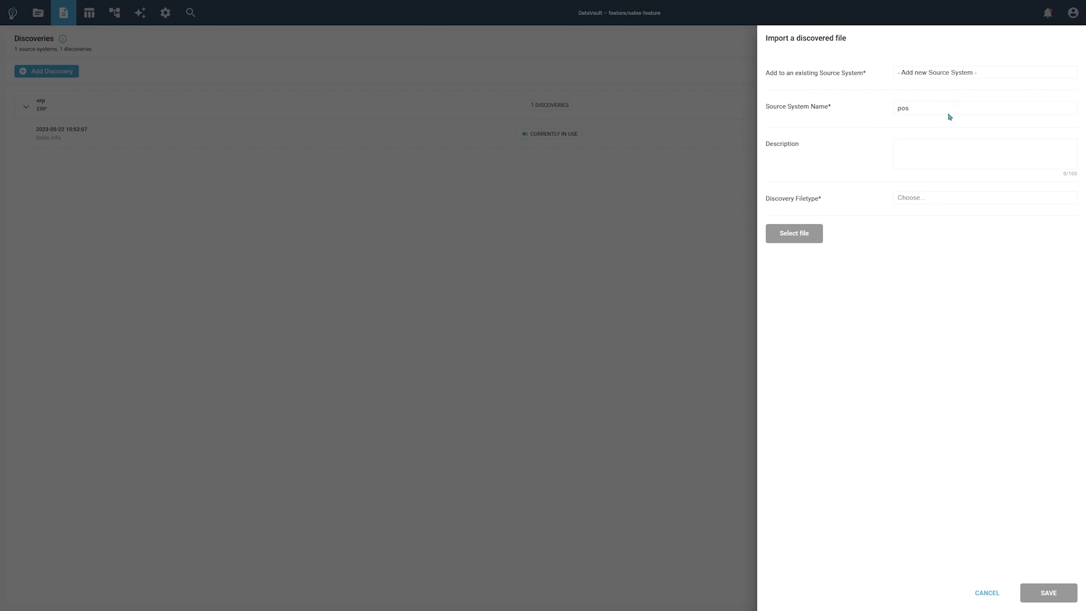
type("Point of Sales Source System.")
- Load blackforestmarkets.yml as a biGENIUS File Format discovery file and save it
left_click(942, 202)
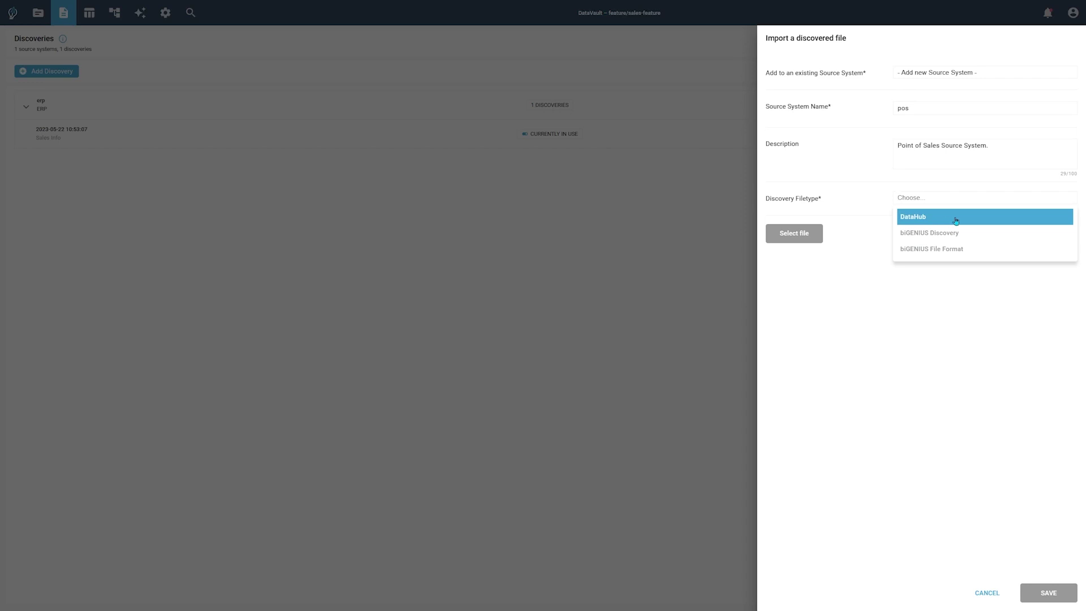
left_click(972, 250)
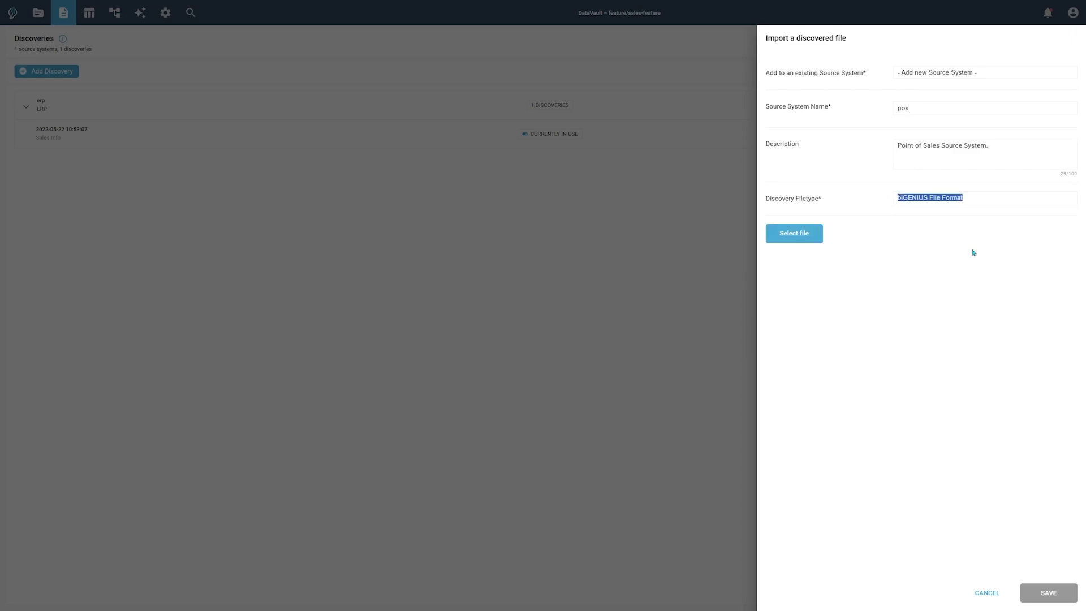
left_click(799, 240)
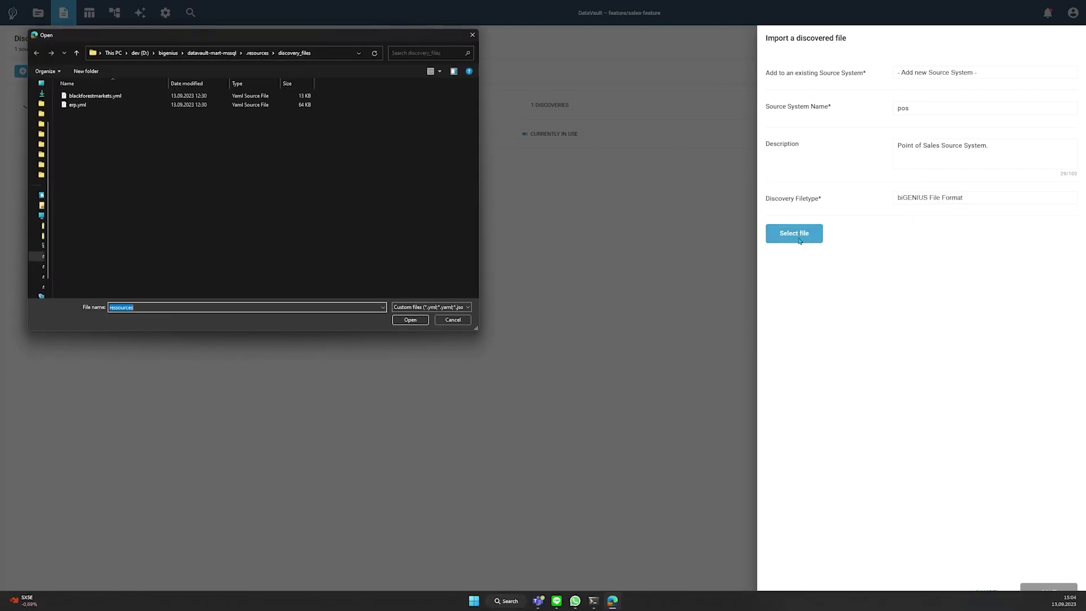
left_click(94, 96)
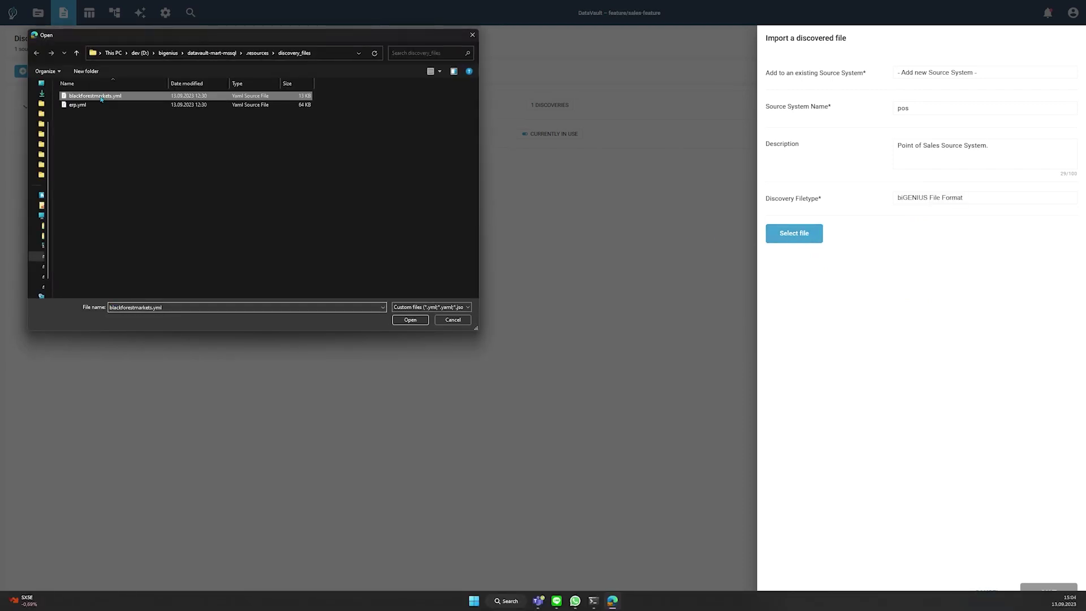
left_click(406, 320)
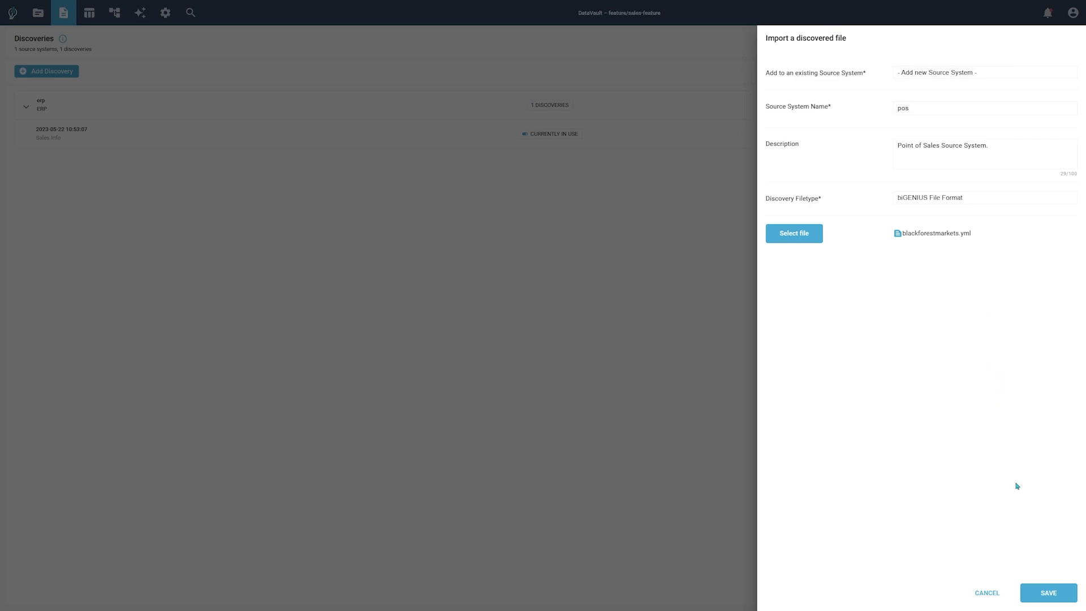
left_click(1048, 592)
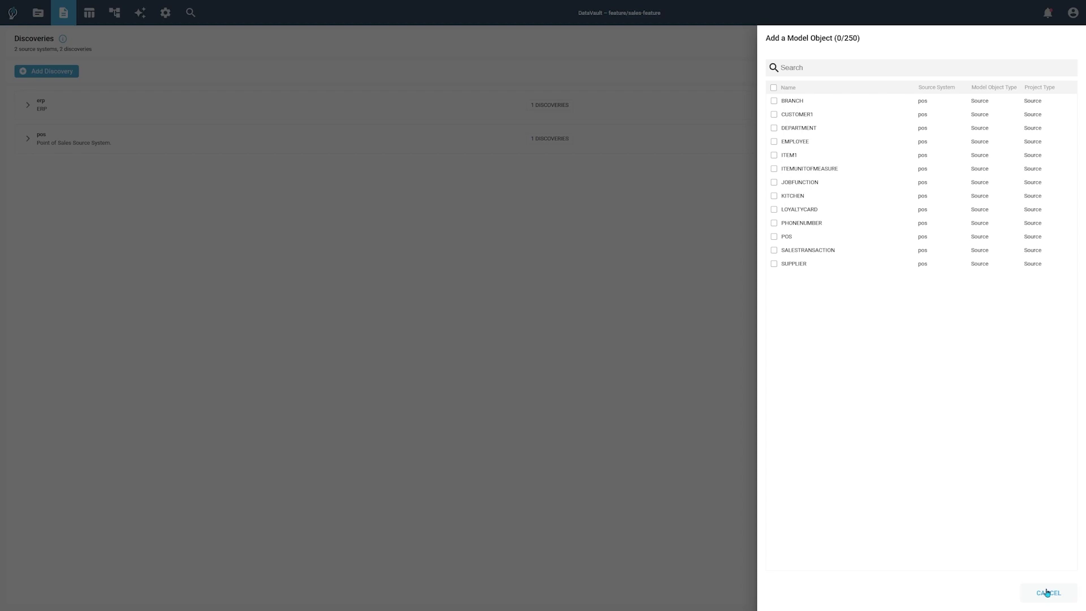
- Add SALESTRANSACTION as a model object, then view and close the pos discovery contents
left_click(773, 251)
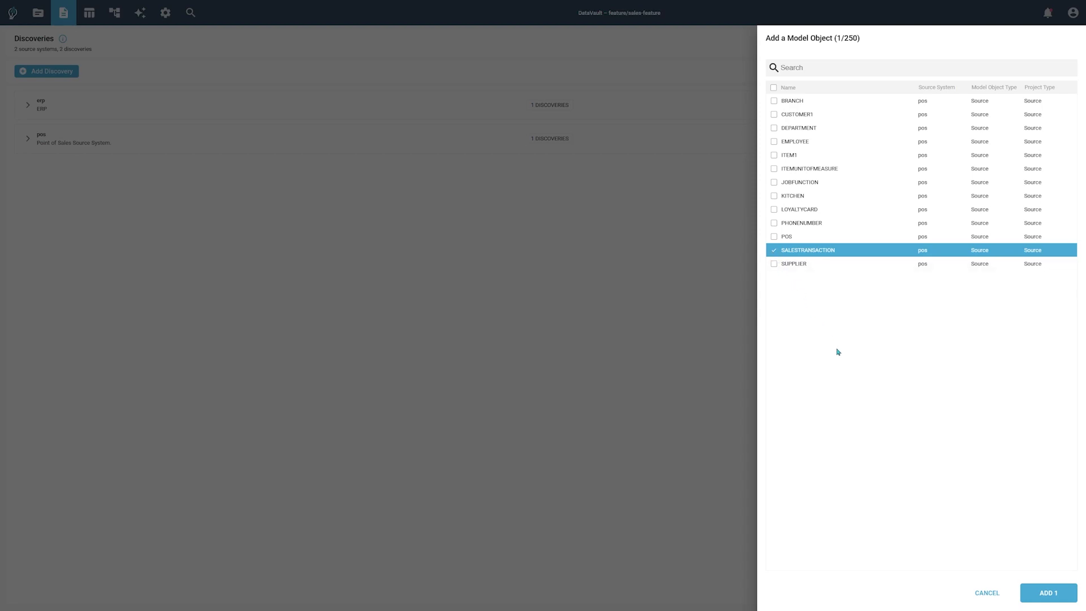
left_click(1039, 602)
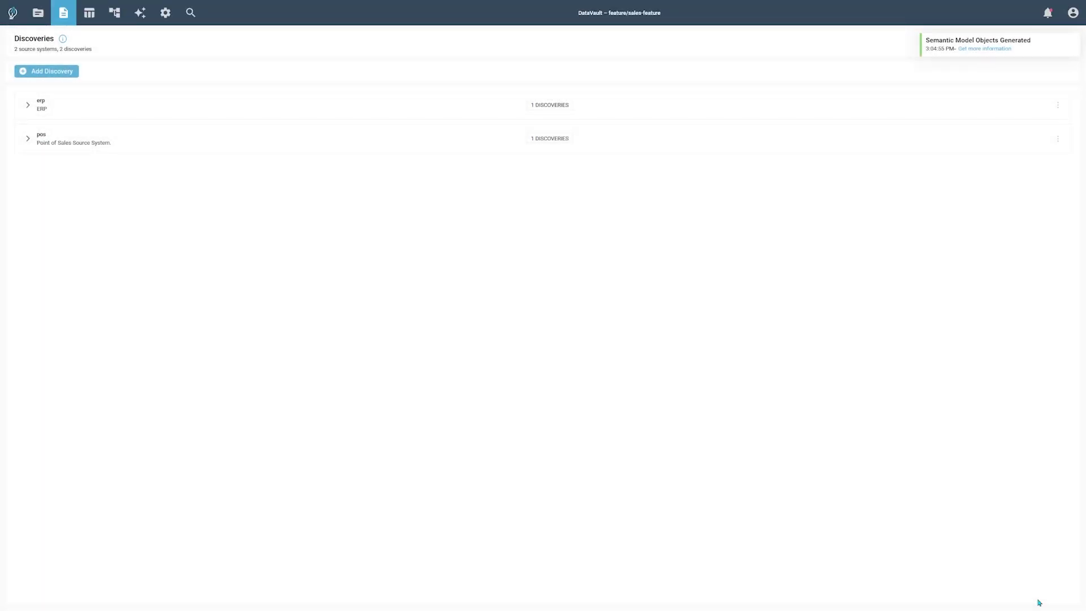
left_click(28, 143)
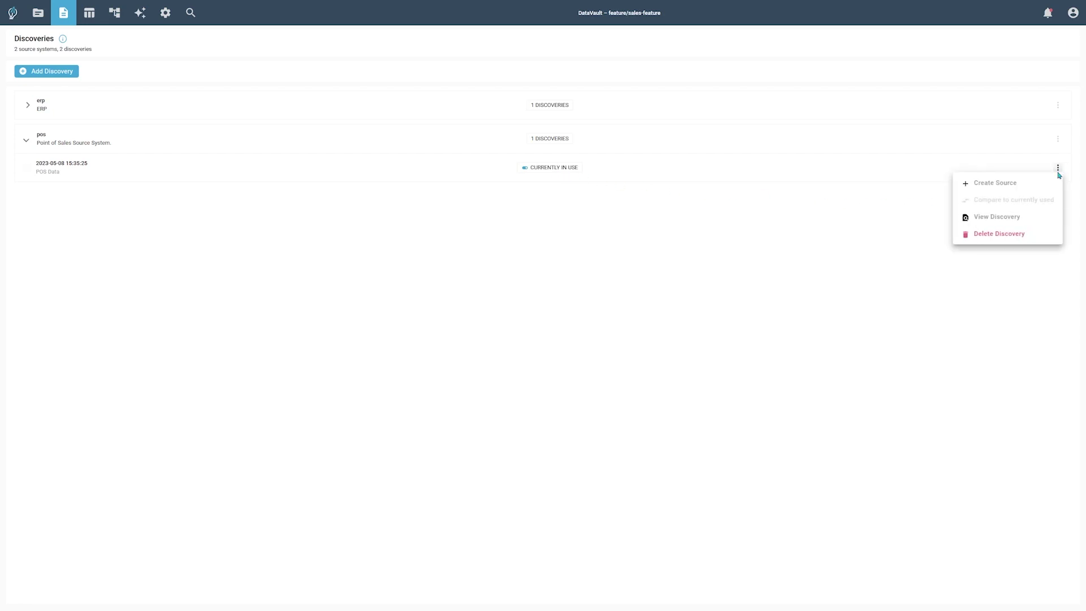
left_click(1036, 223)
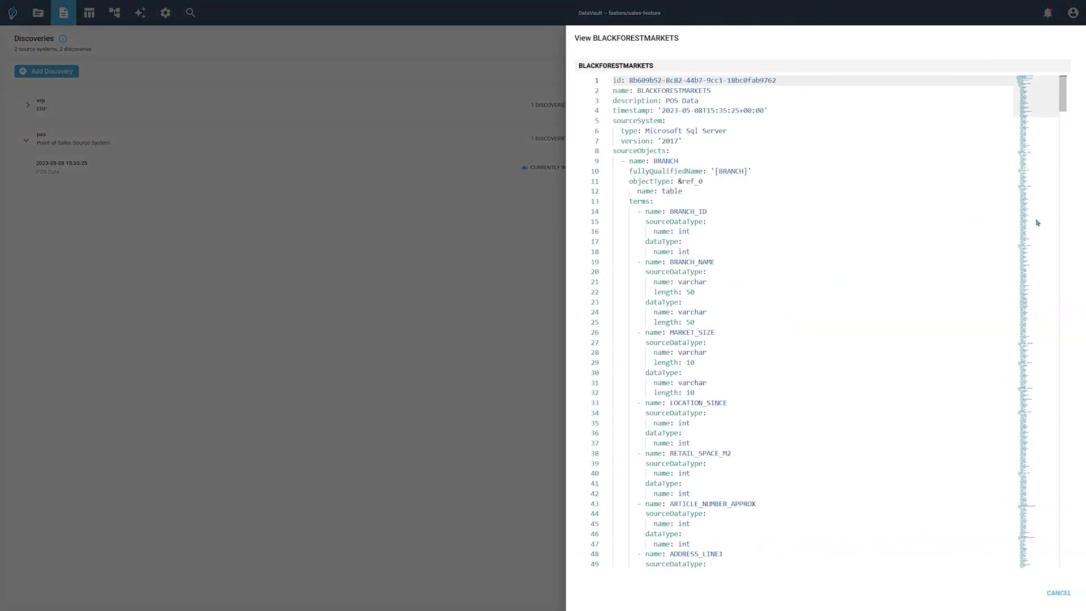
left_click(1047, 595)
- Open the pos discovery's Create Source table list and close it without changes
left_click(1057, 168)
left_click(1038, 184)
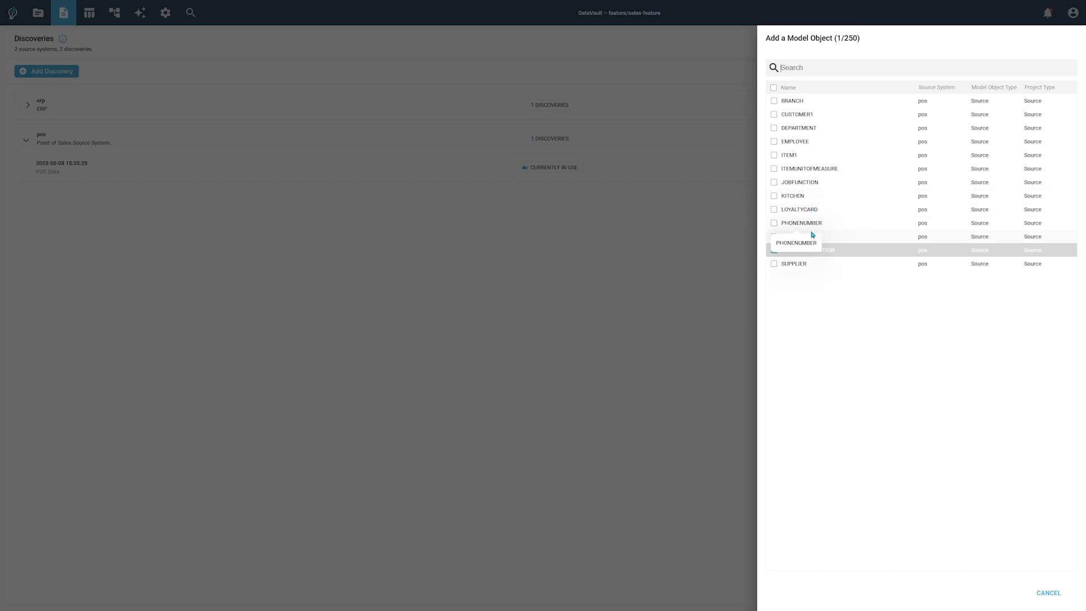
left_click(1050, 593)
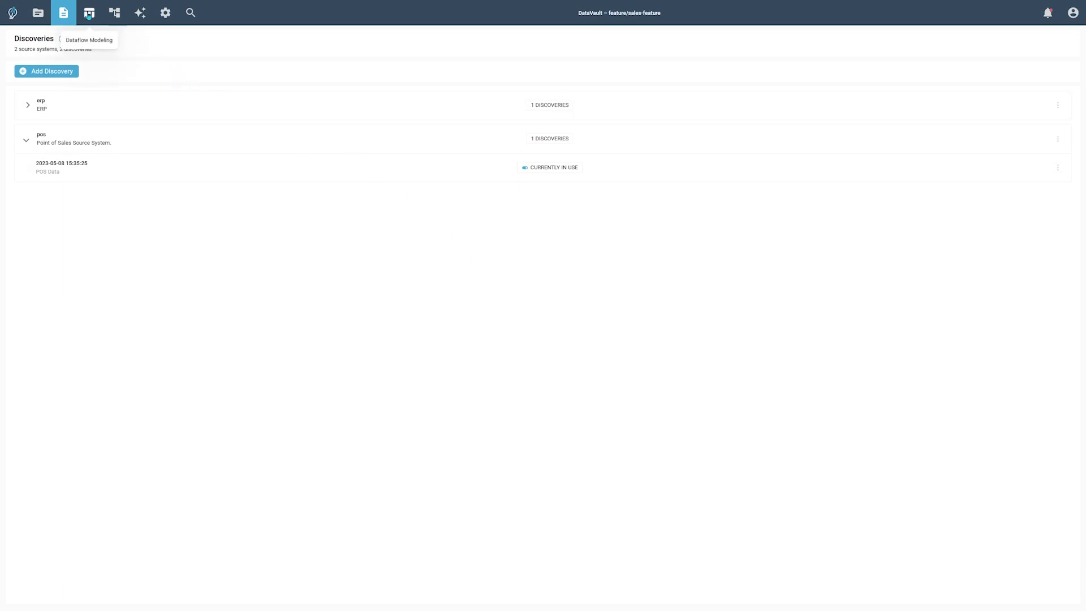
- Switch to Dataflow Modeling to show the Sales Information ERP view and list the views
left_click(89, 16)
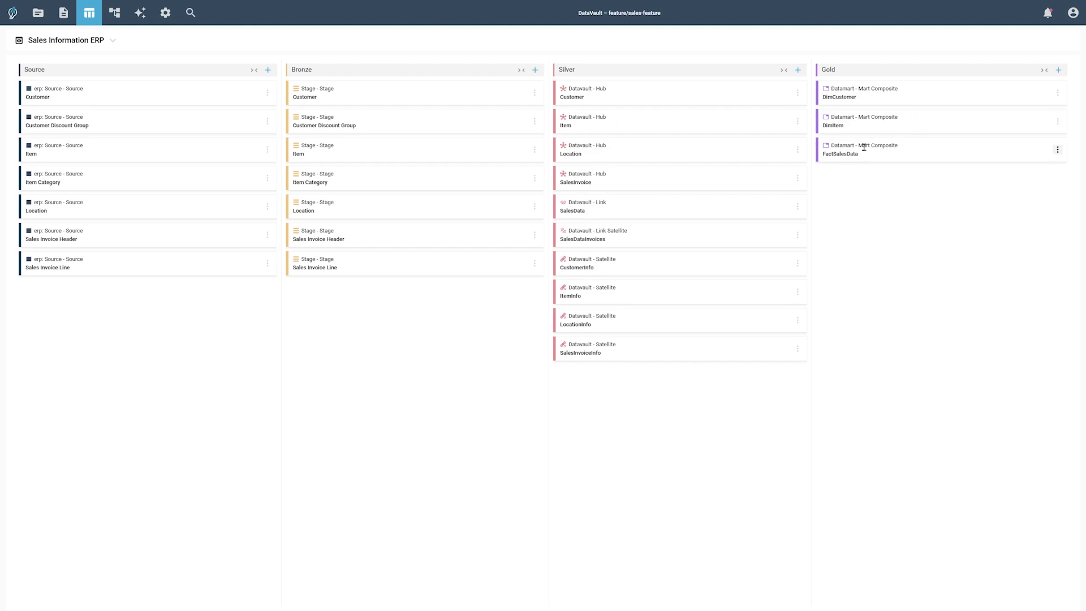
left_click(111, 43)
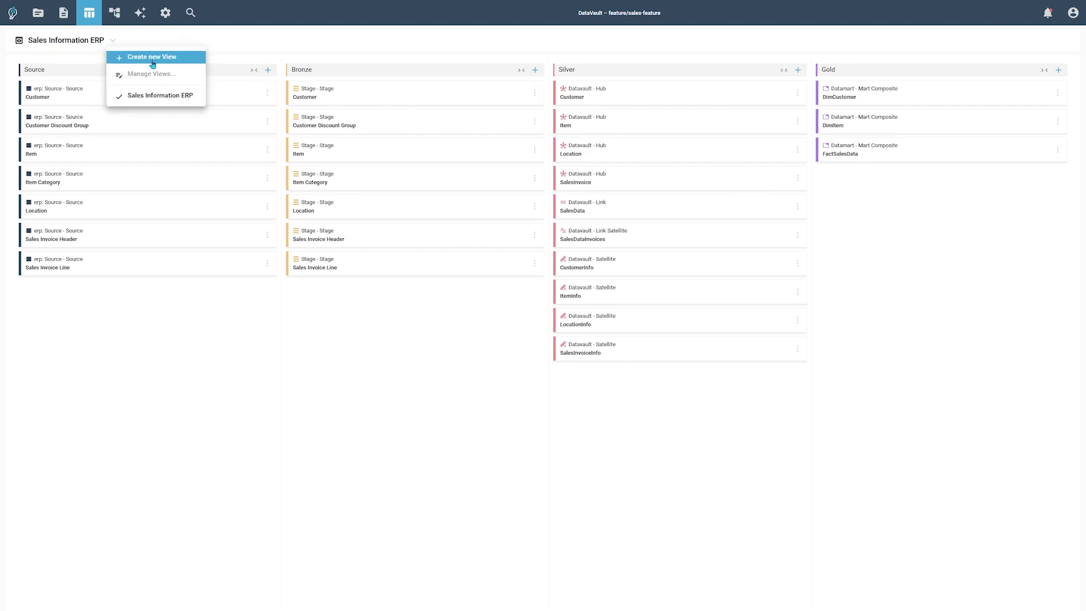
- Create and save the 'Sales Information POS' view described 'View for Sales Information Domain.'
left_click(152, 59)
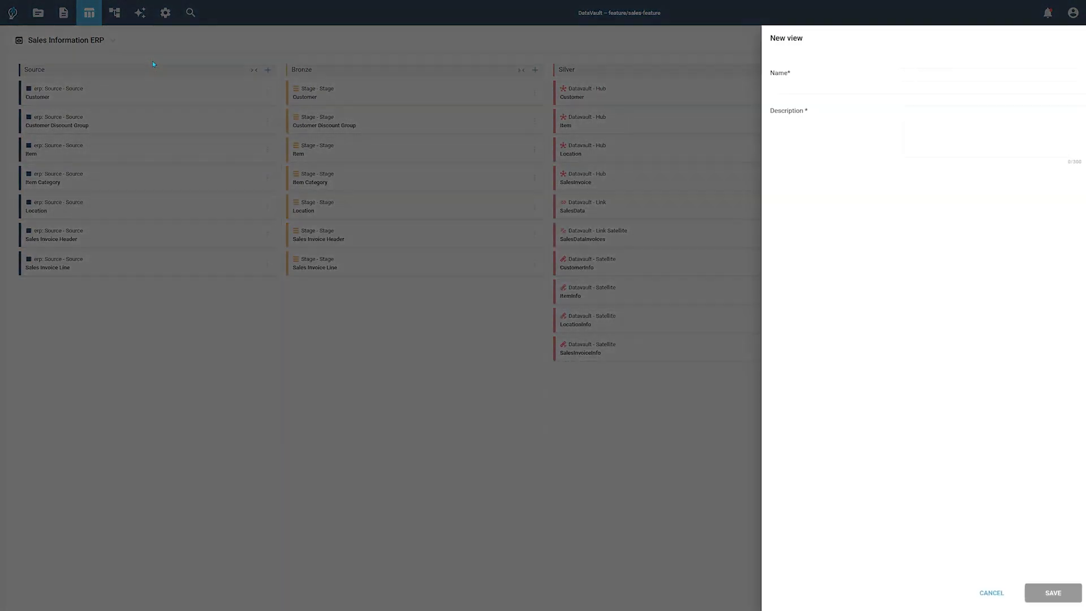
left_click(916, 72)
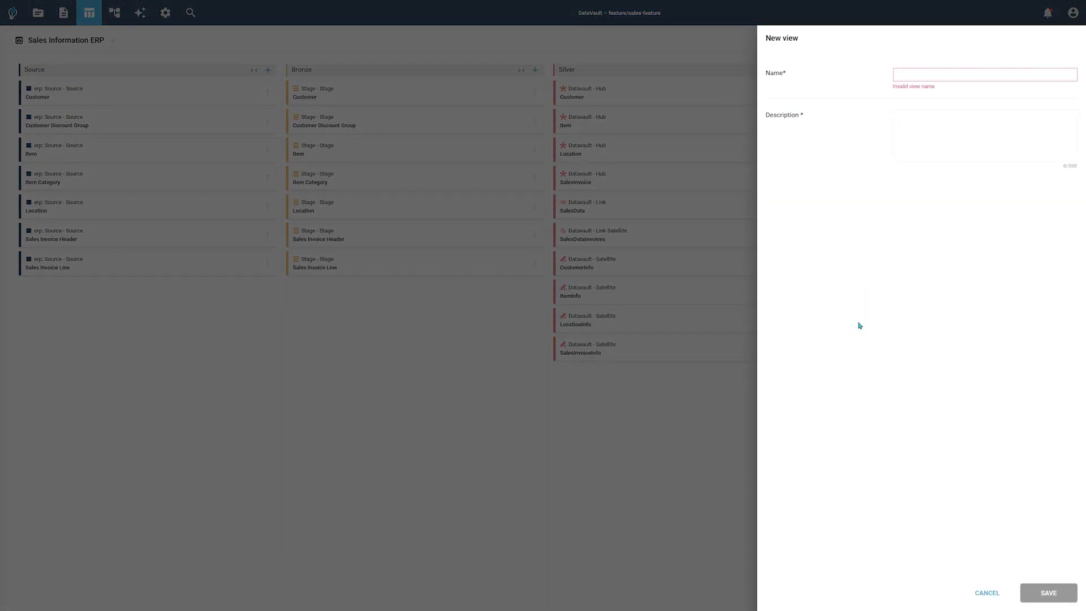
type("Sales Information POS")
type("View for Sales Information Domain.")
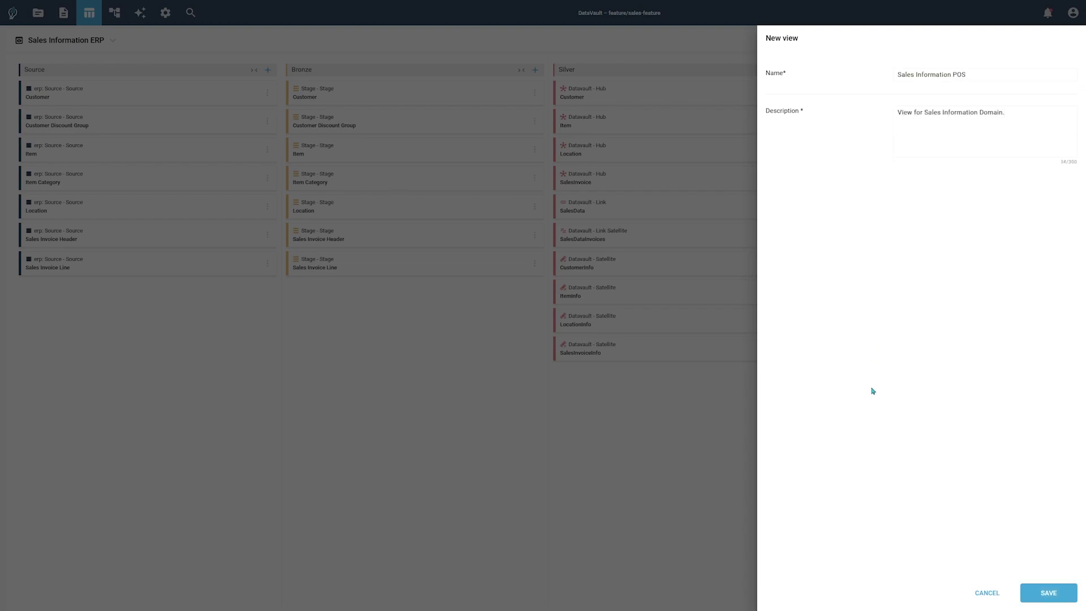
left_click(1042, 592)
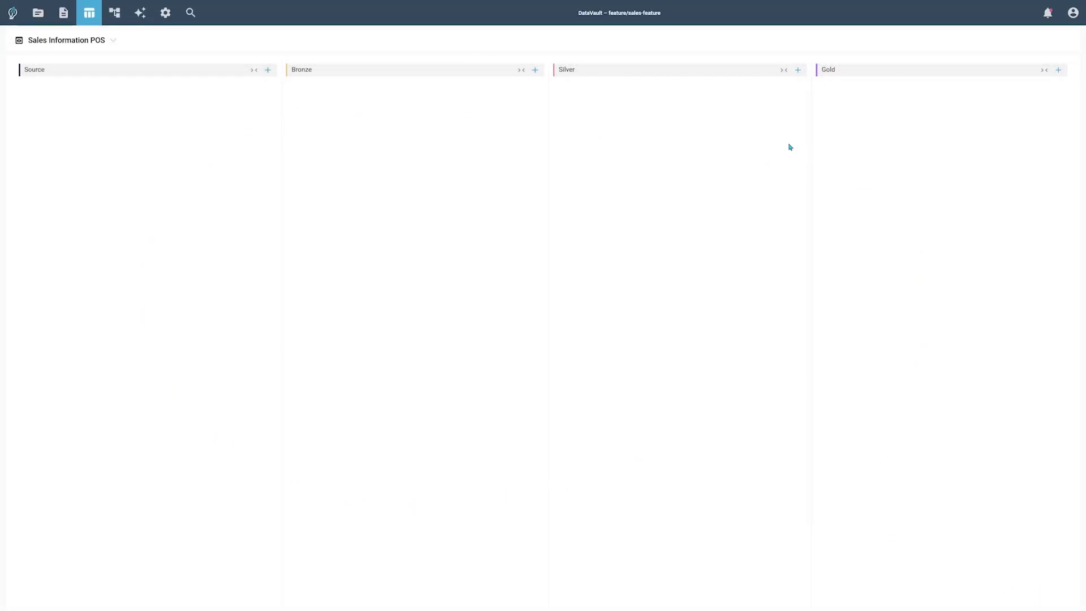
- Browse the Source and Bronze object lists without adding anything
left_click(268, 70)
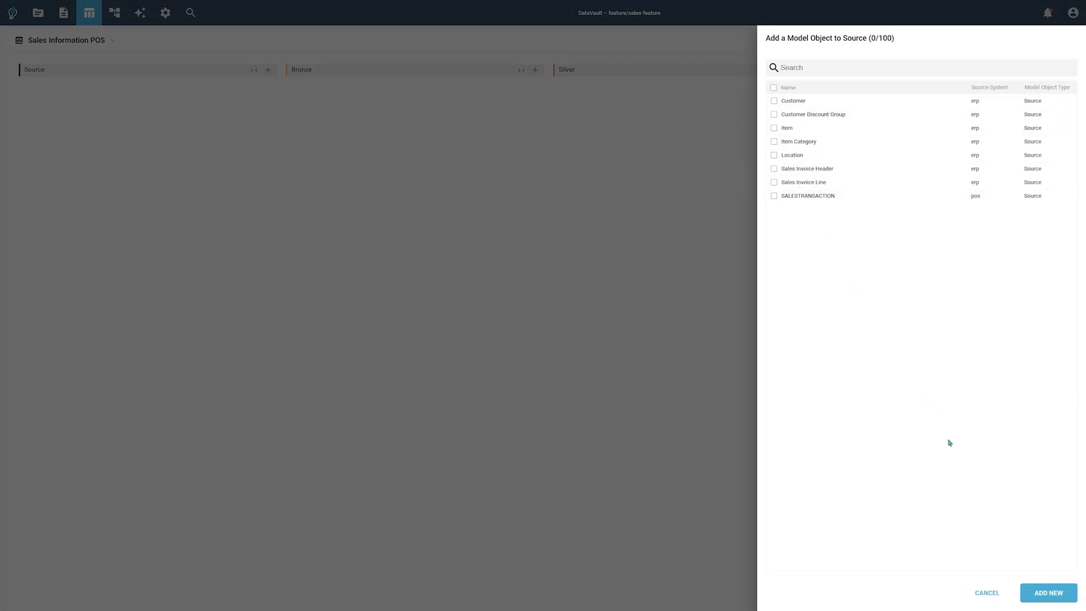
left_click(987, 592)
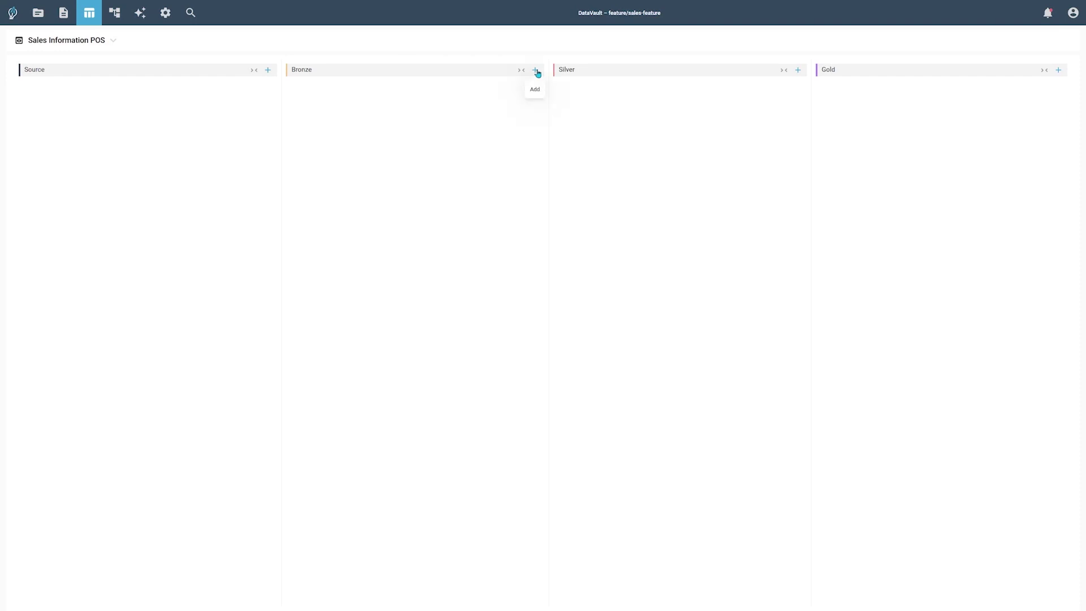
left_click(535, 70)
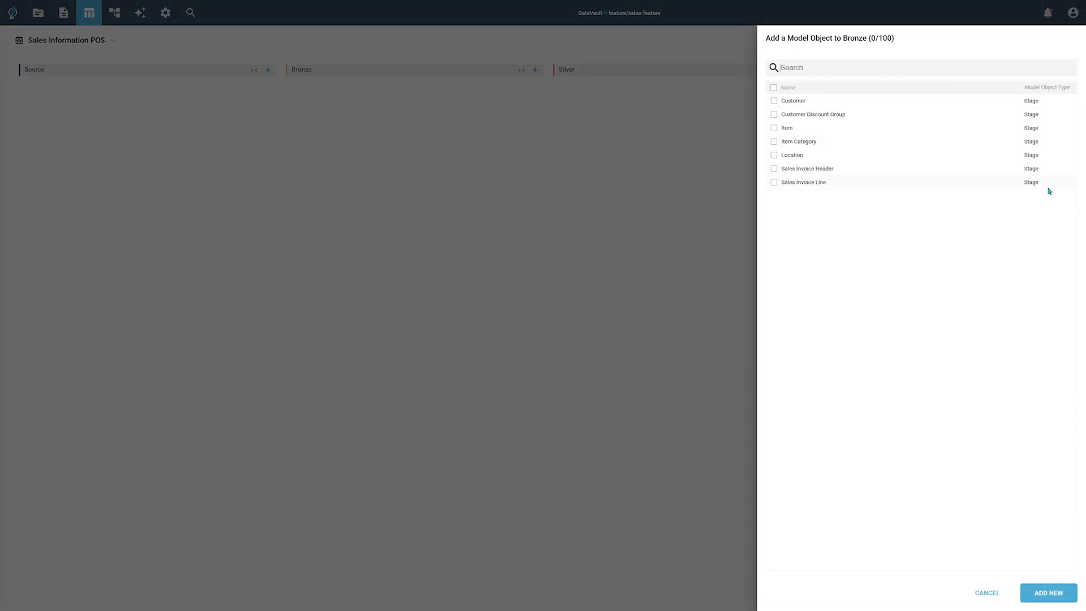
left_click(983, 591)
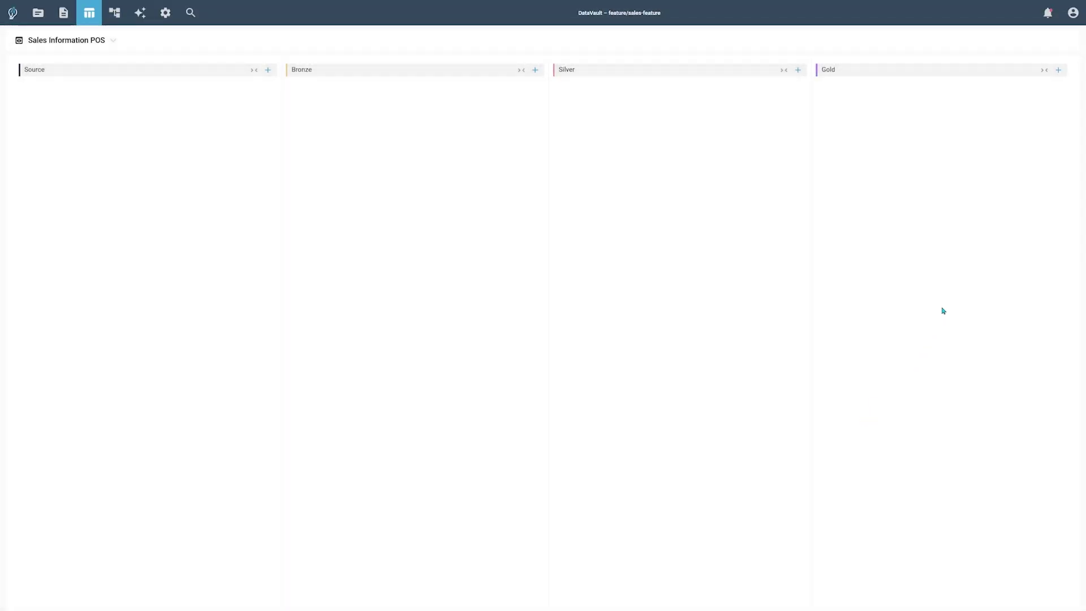
- Add the FactSalesData mart composite to the Gold layer
left_click(1059, 70)
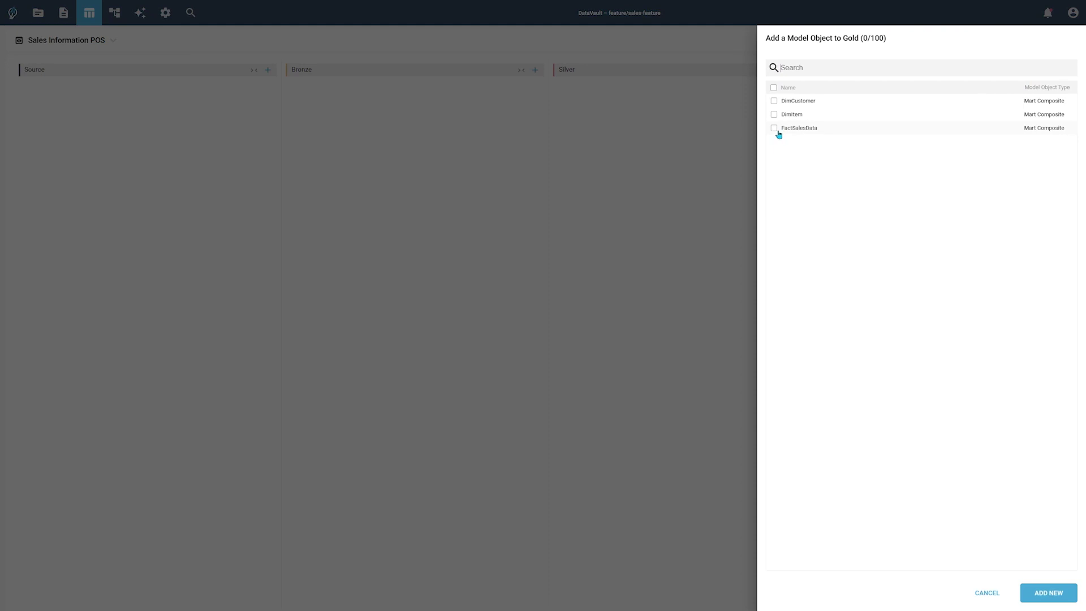
left_click(774, 128)
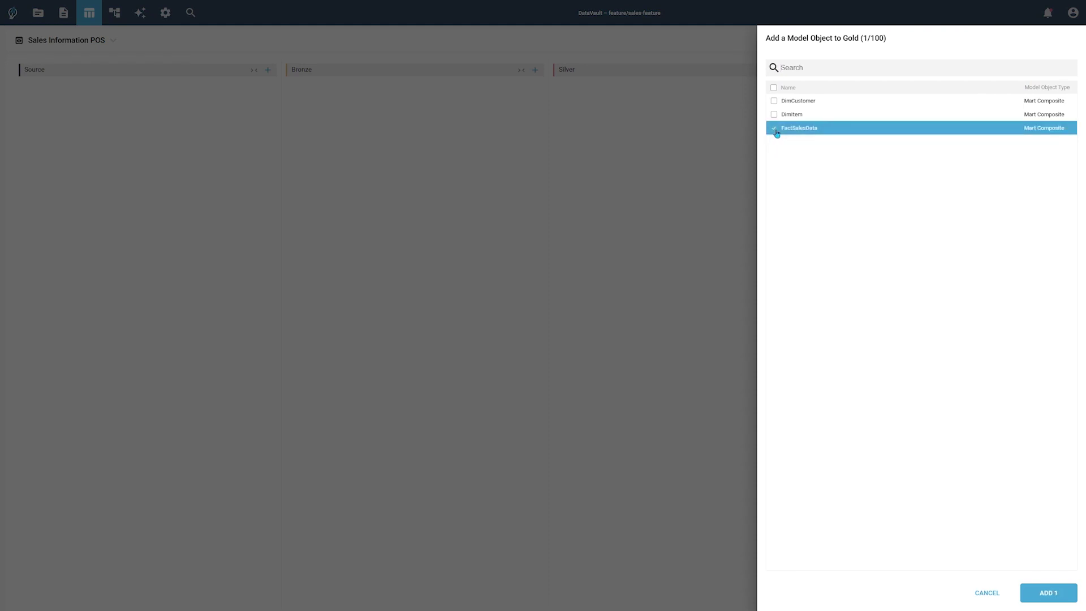
left_click(1037, 594)
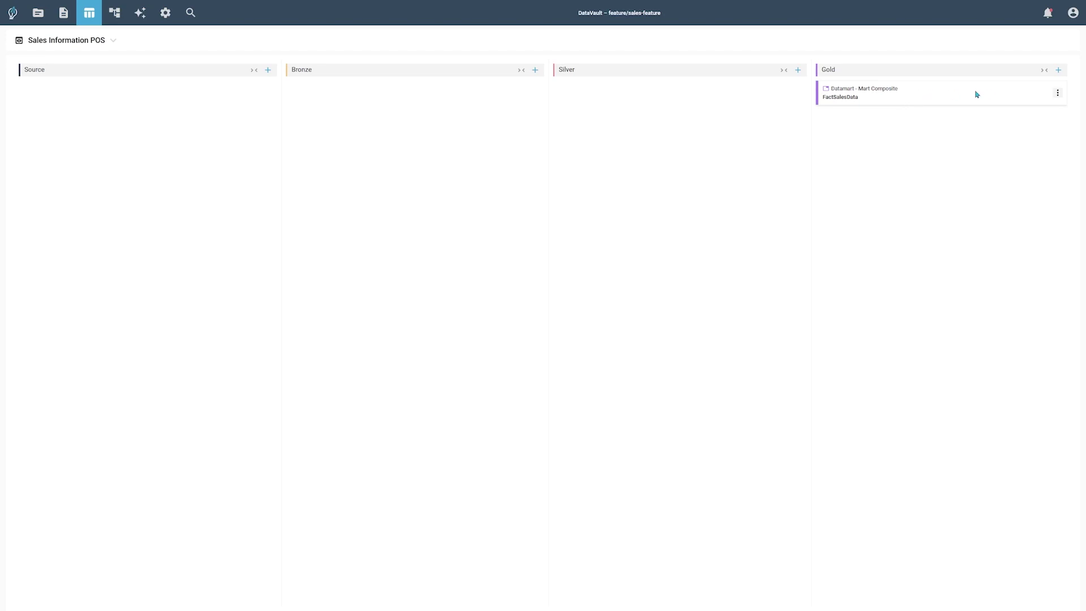
left_click(1058, 93)
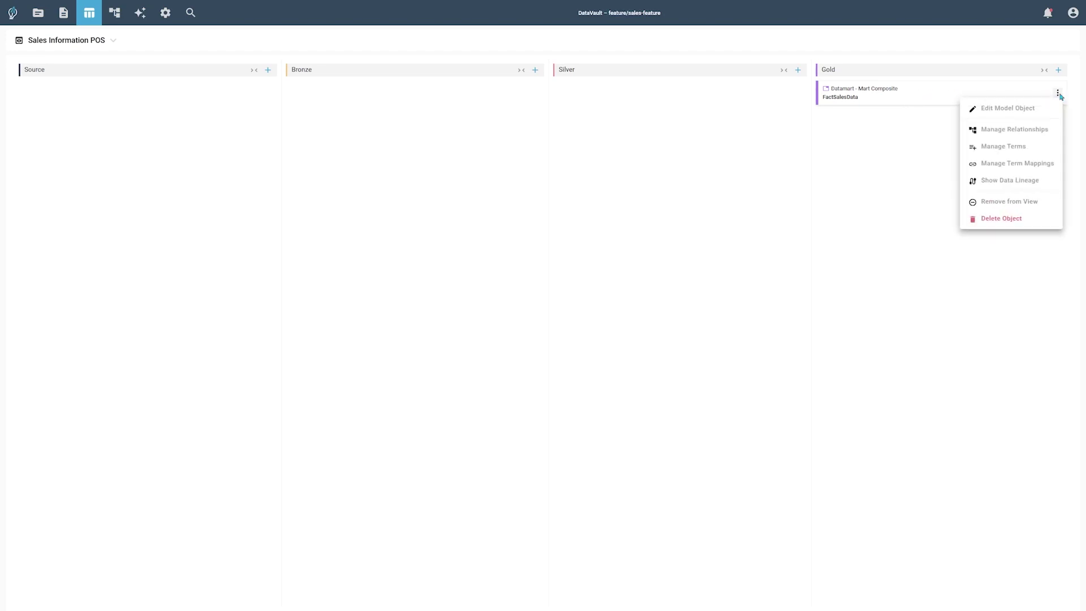
- Show FactSalesData's data lineage, tidy the nodes, and add all lineage objects to the view
left_click(1017, 181)
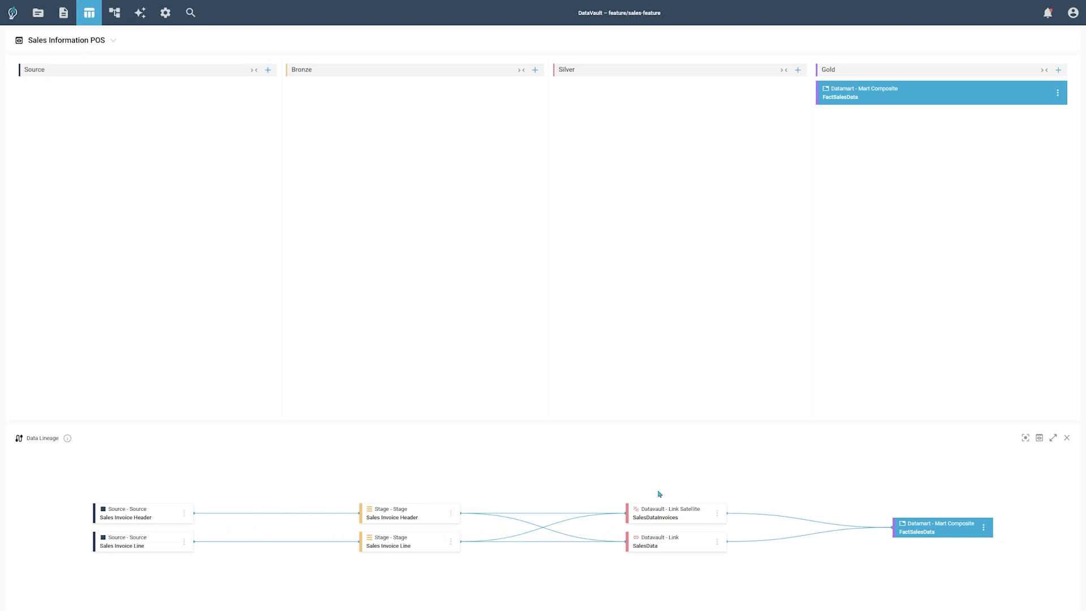
left_click_drag(679, 503, 671, 459)
left_click_drag(413, 507, 403, 463)
left_click_drag(154, 503, 152, 472)
left_click_drag(667, 535, 665, 552)
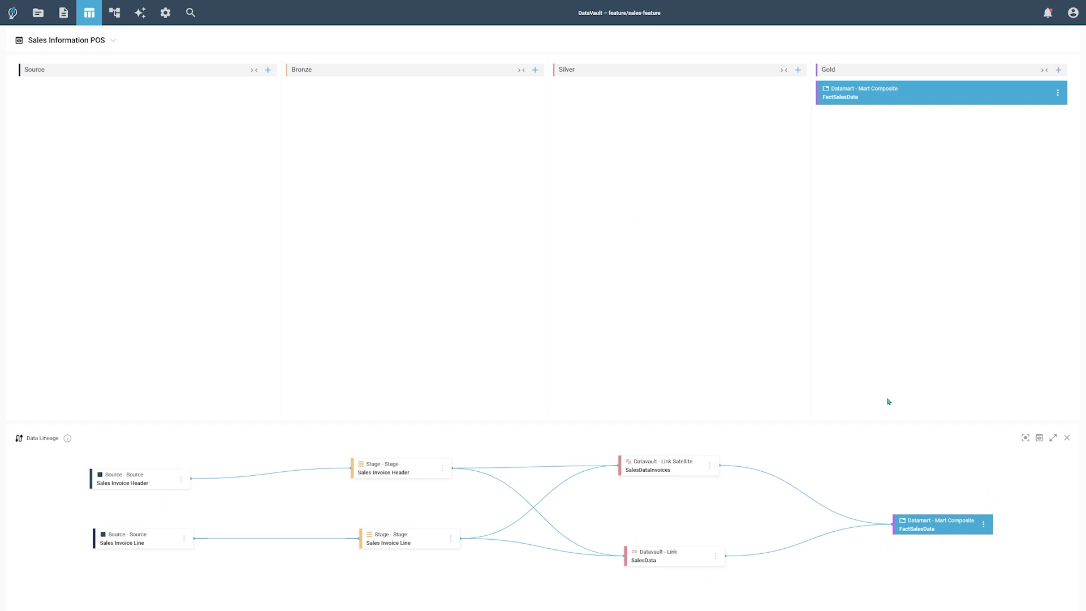
left_click(1039, 439)
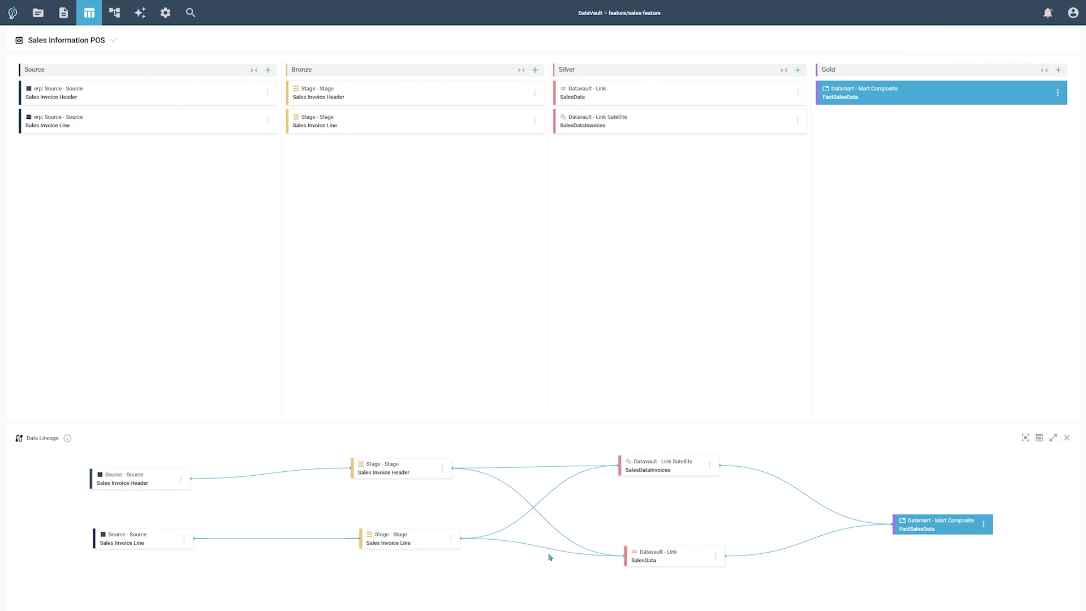
left_click(1067, 438)
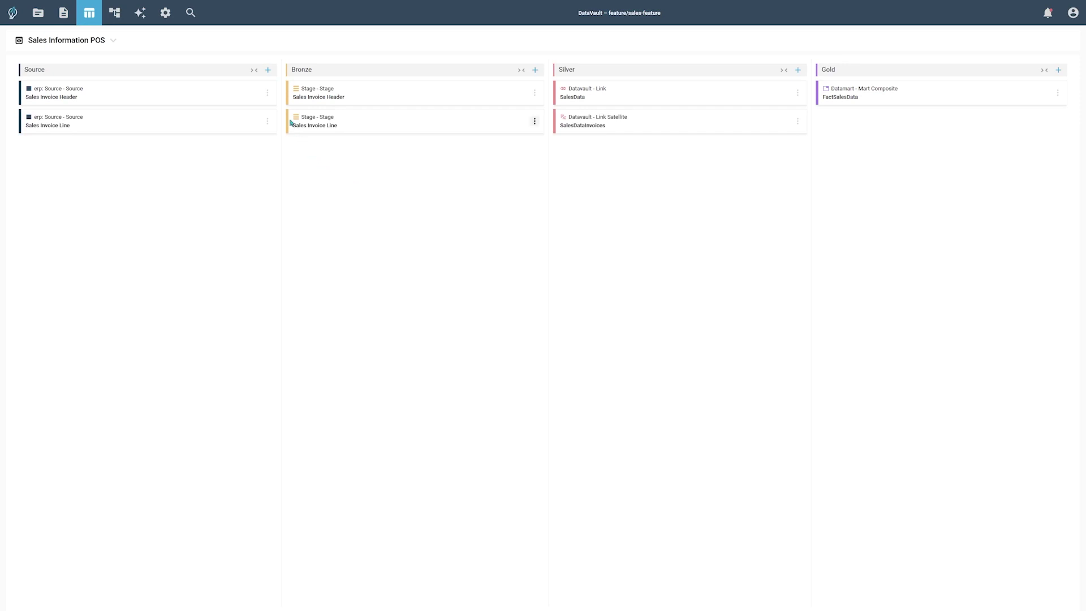
- Add the pos SALESTRANSACTION source to the Source column, making three sources
left_click(268, 70)
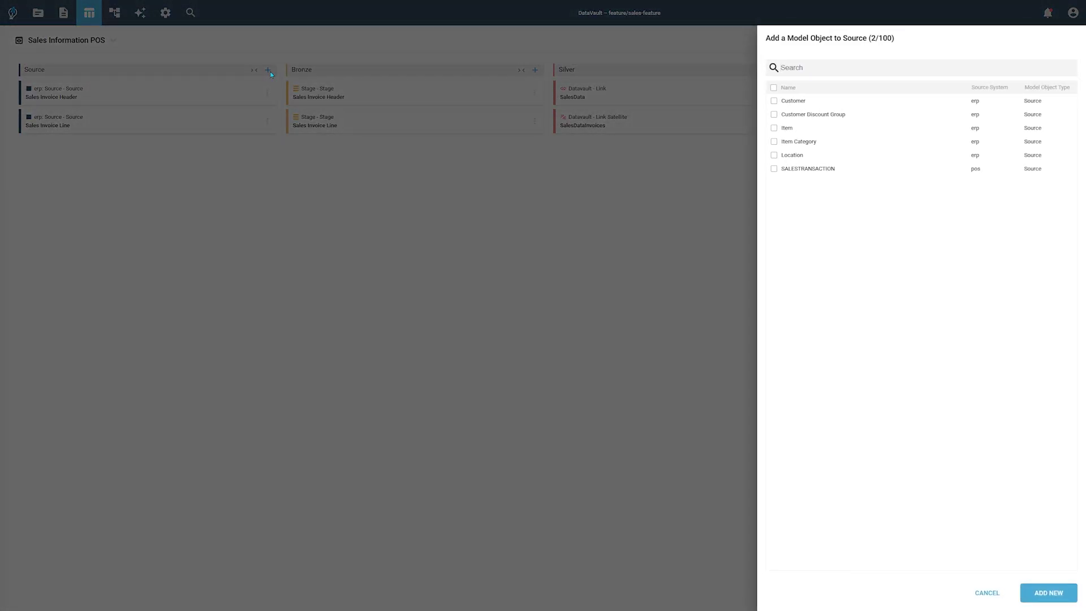
left_click(774, 169)
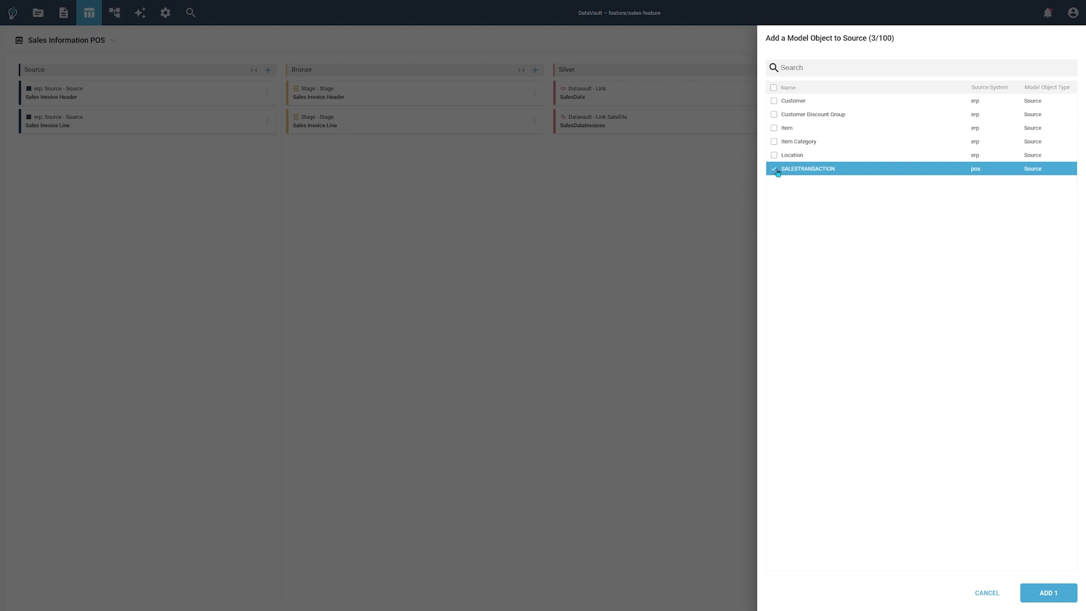
left_click(1056, 603)
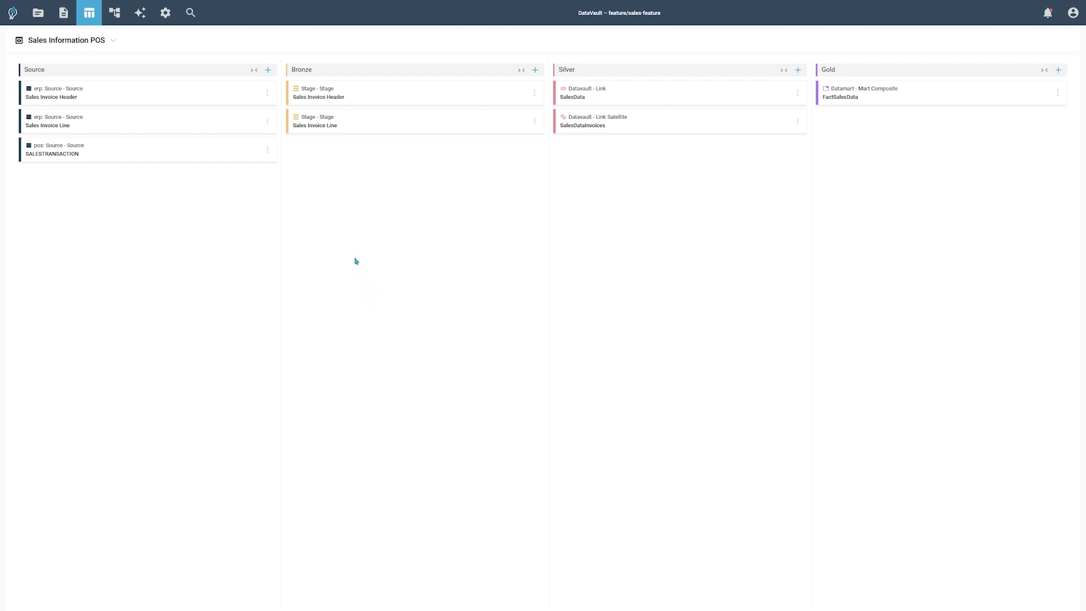
left_click(267, 154)
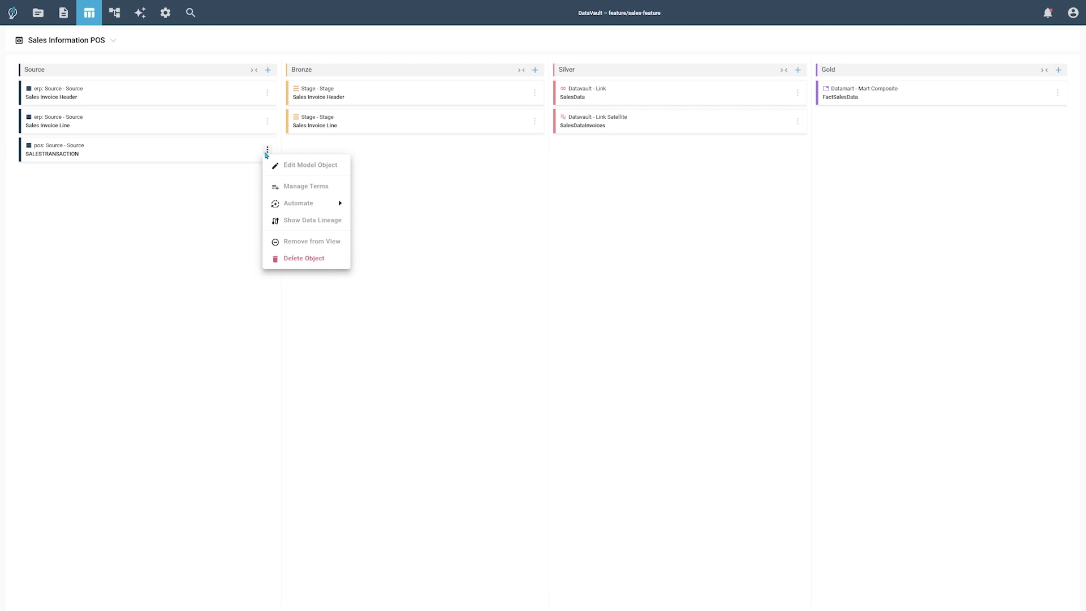
- Create a SALESTRANSACTION stage from the source and open its term mappings
mouse_move(320, 205)
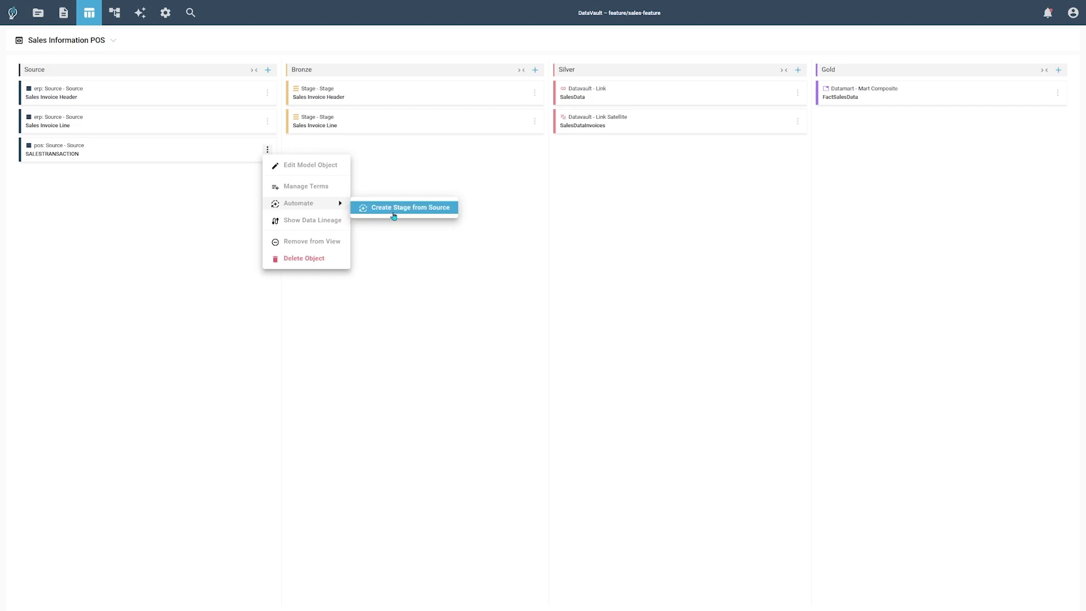
left_click(393, 208)
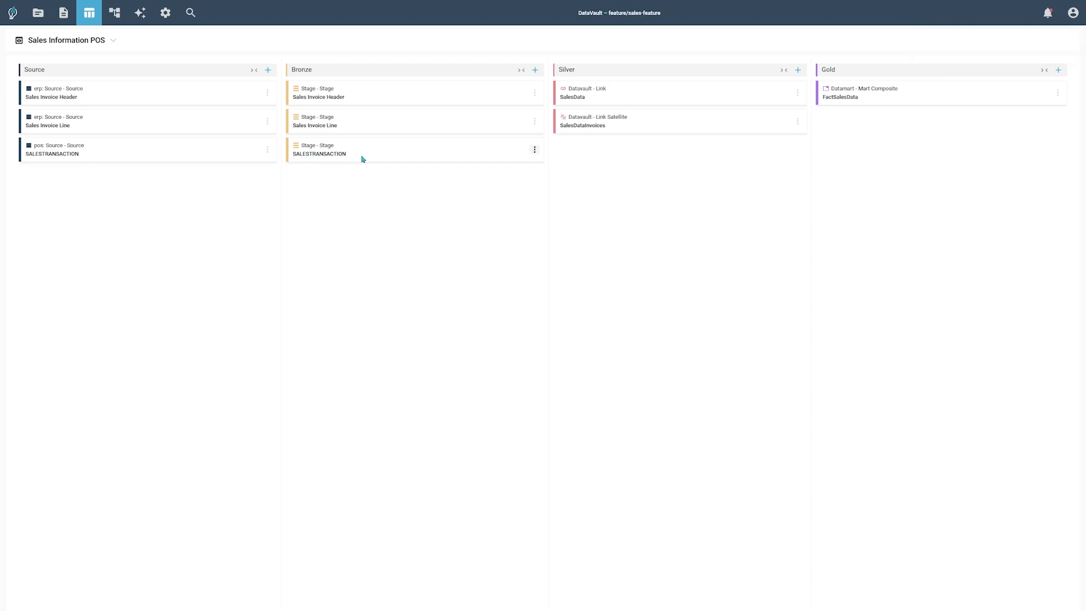
left_click(326, 156)
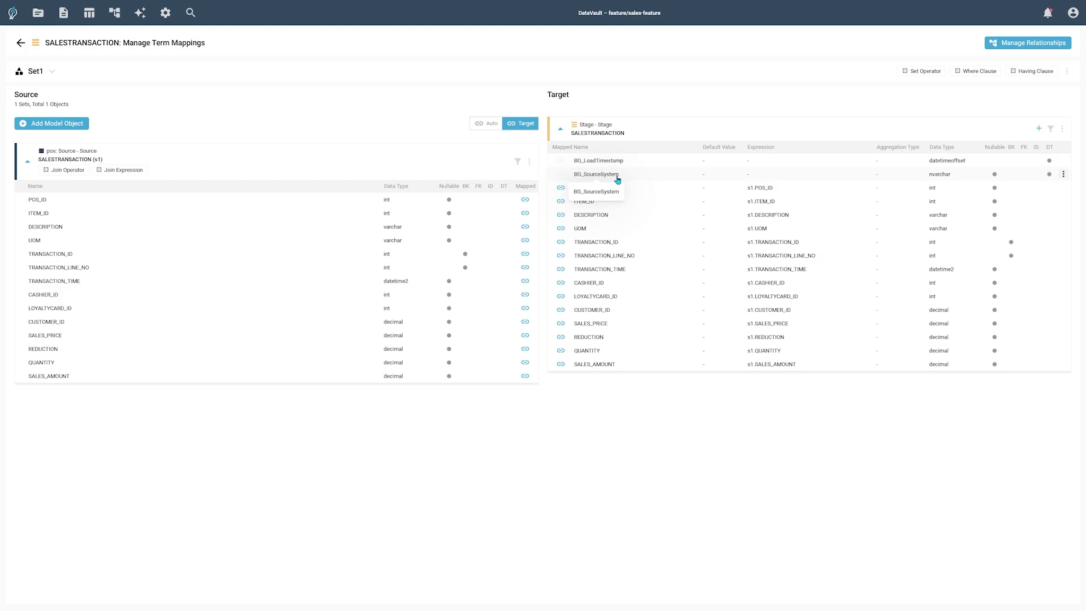
- Return to the Sales Information POS board and show the SALESTRANSACTION stage's Automate options
left_click(88, 20)
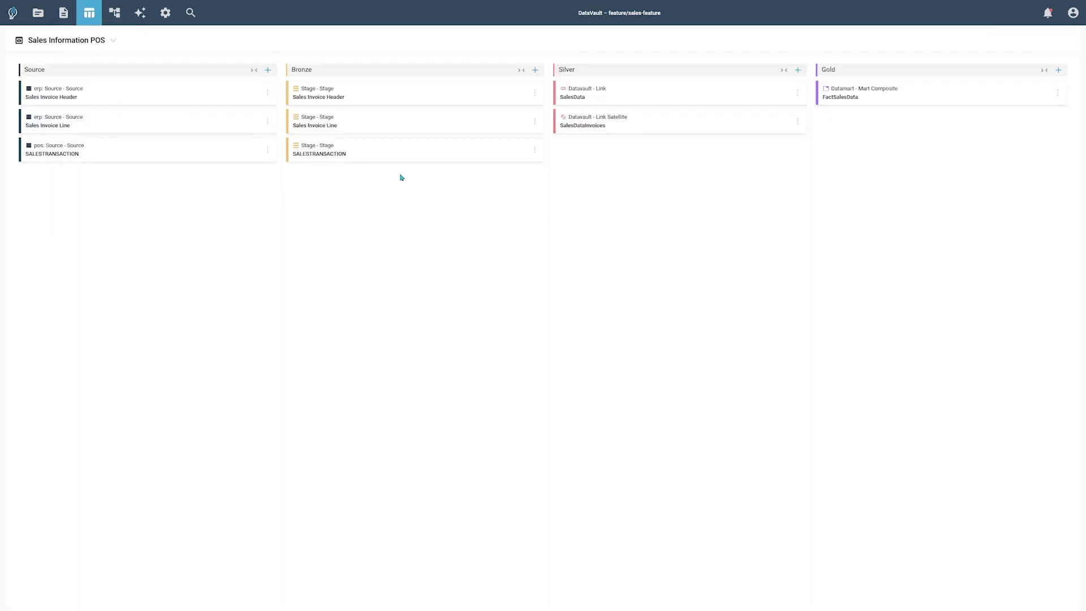
left_click(535, 151)
mouse_move(598, 237)
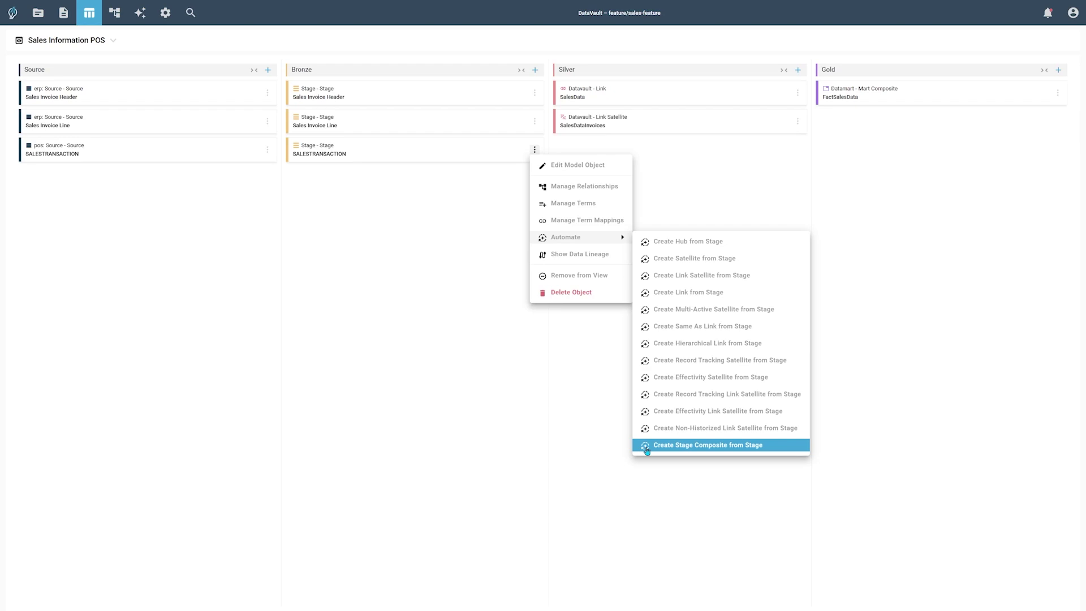
- Create SALESTRANSACTION_LinkSatellite linked to SalesData with all twelve attributes mapped
left_click(714, 280)
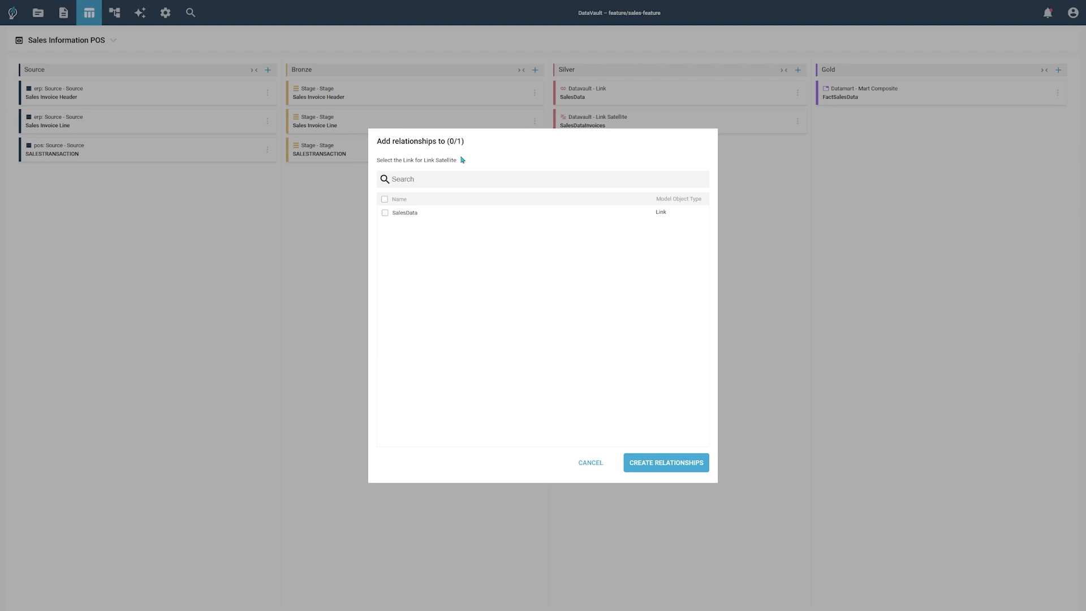
left_click(386, 214)
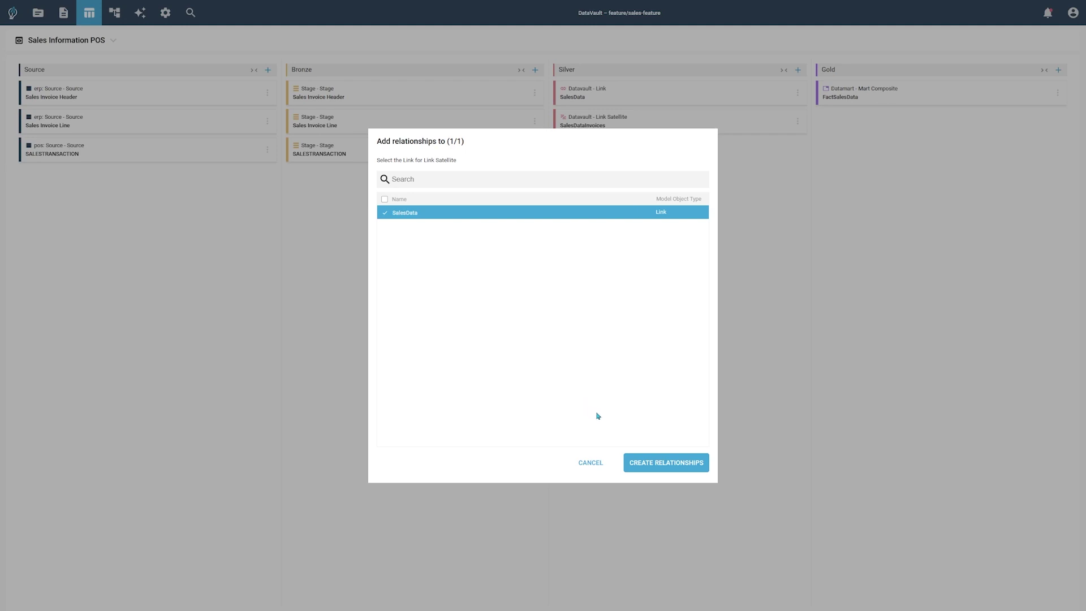
left_click(666, 470)
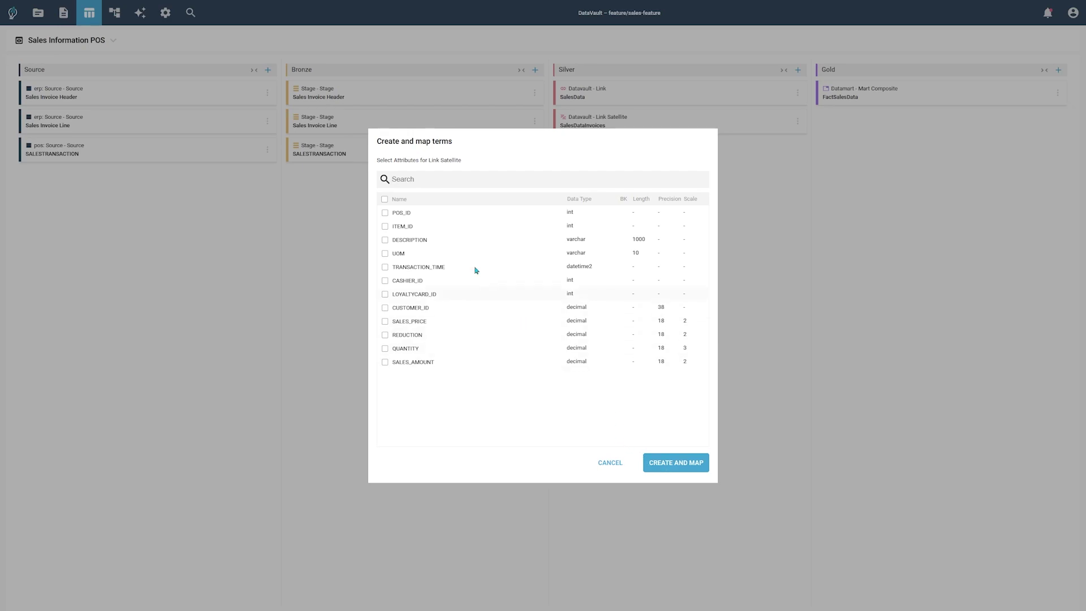
left_click(385, 199)
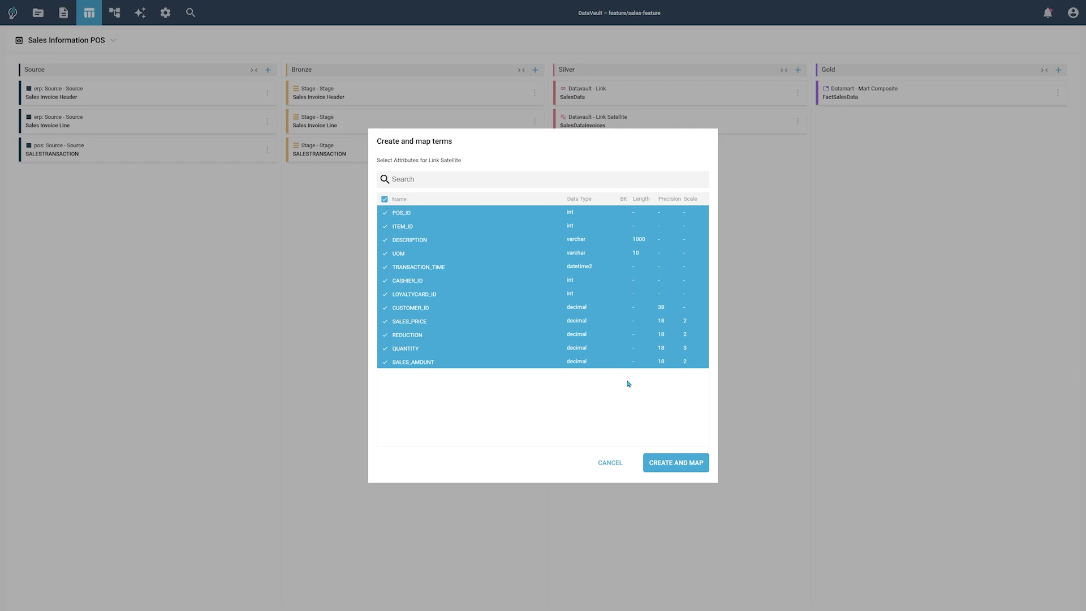
left_click(668, 469)
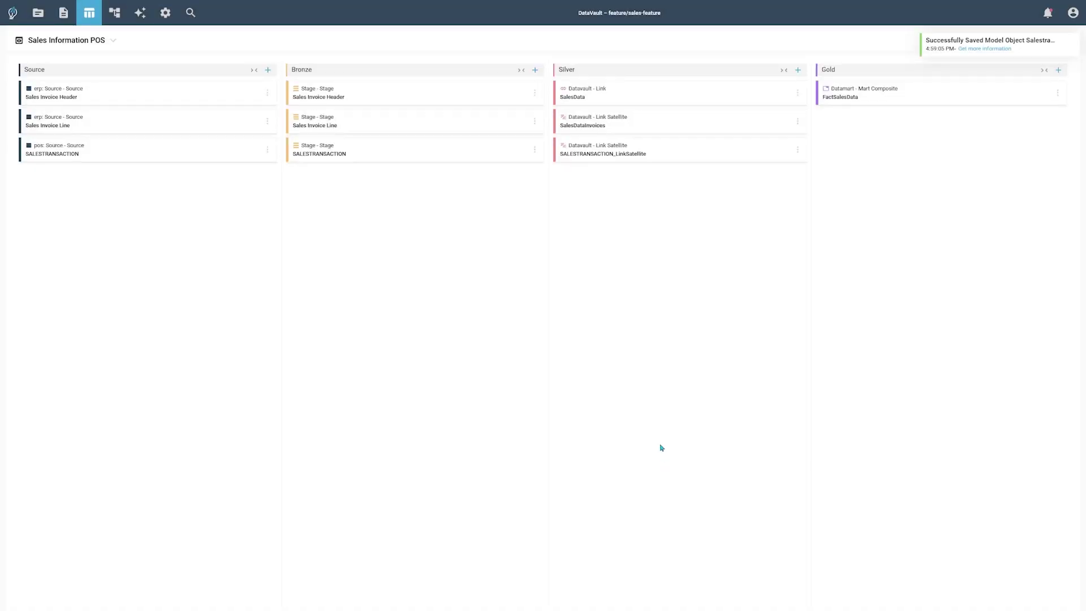